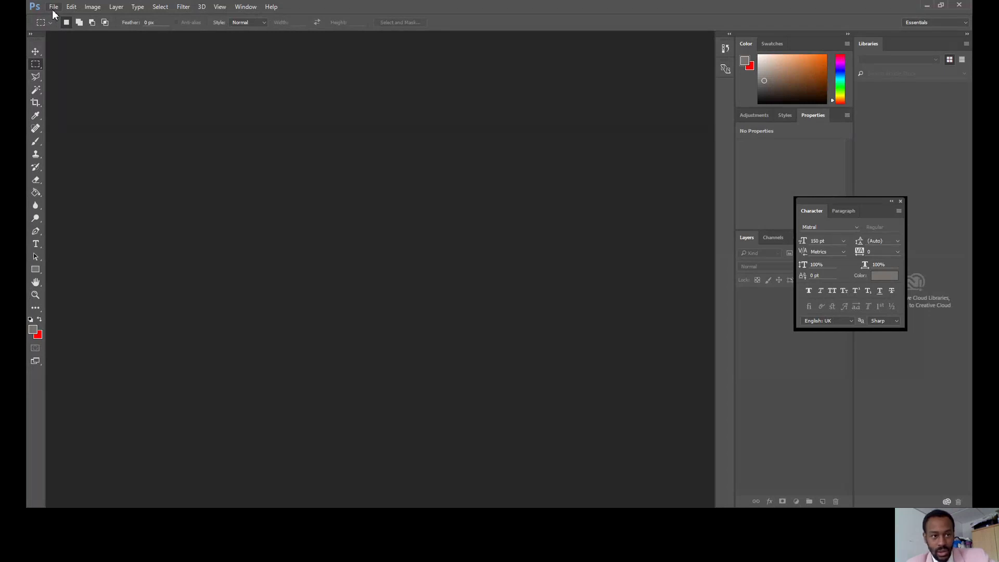
Start a new document and name it "Double pagespread".
click(54, 7)
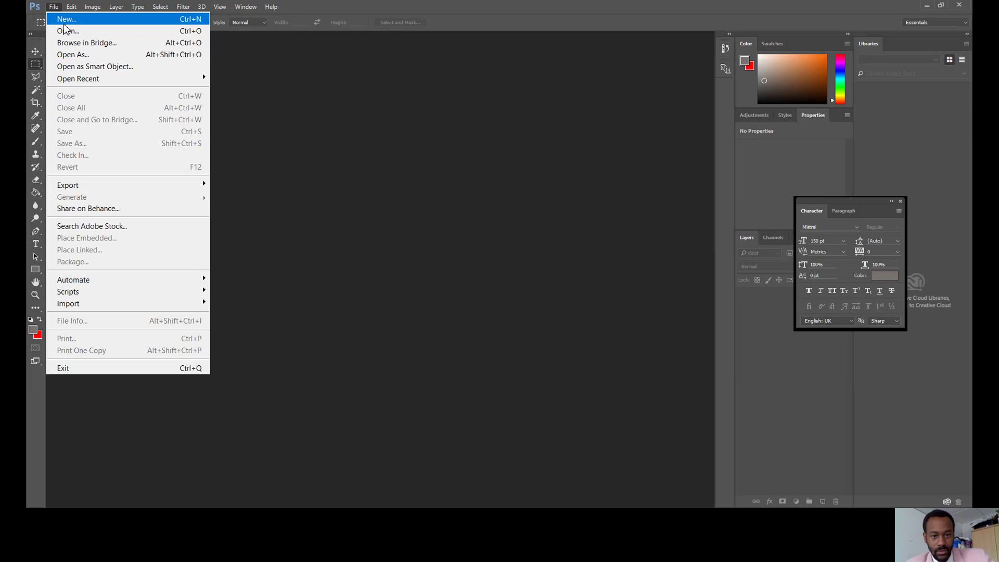
click(65, 21)
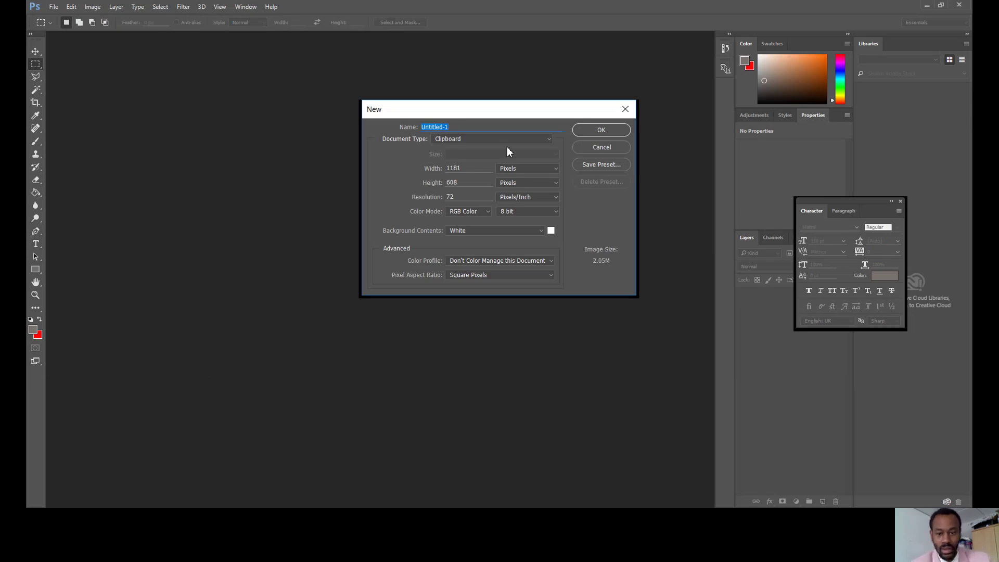
text(Double page spread)
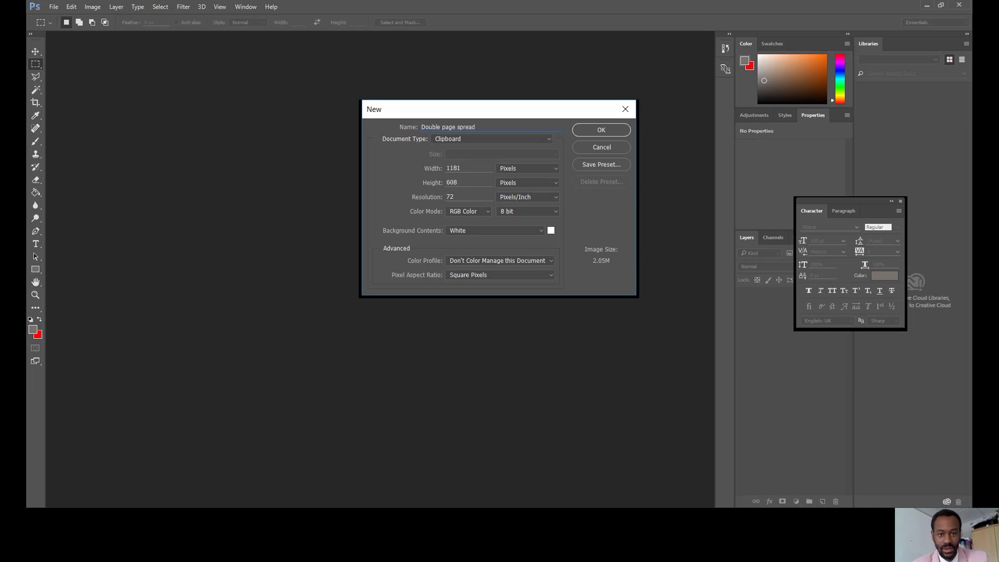
click(458, 127)
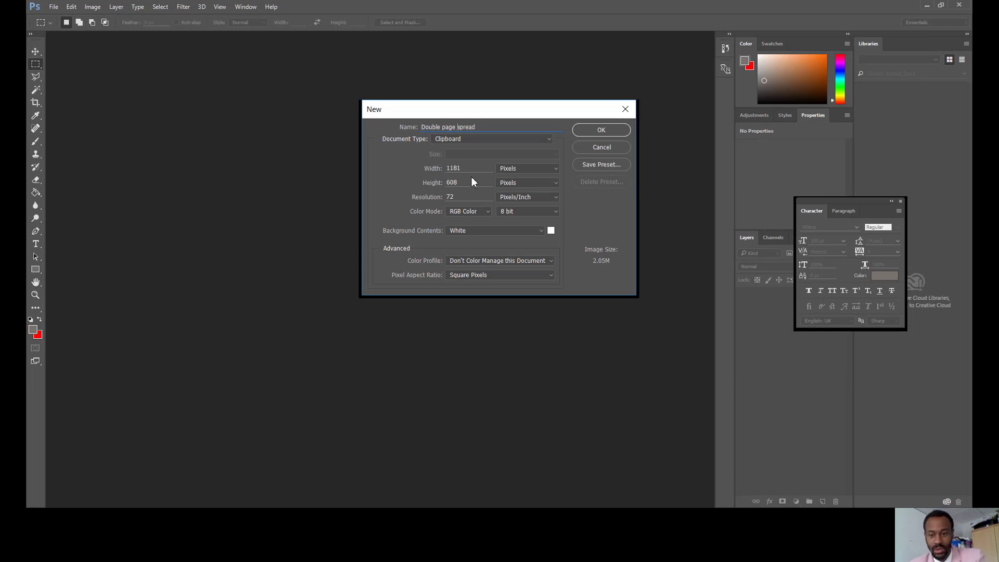
key(BackSpace)
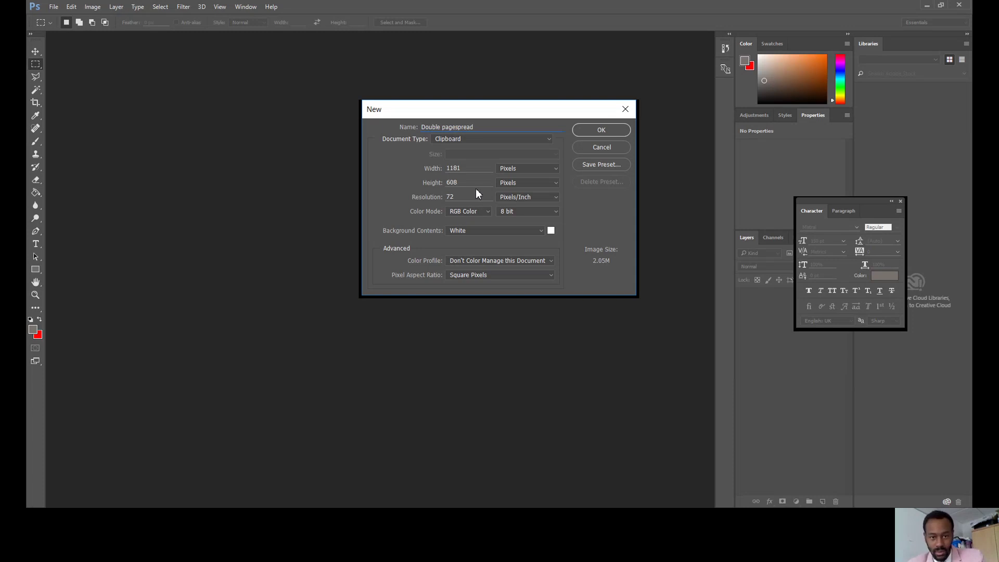
Set the new document's size to 490 mm wide by 300 mm high in millimetres and create it.
click(527, 168)
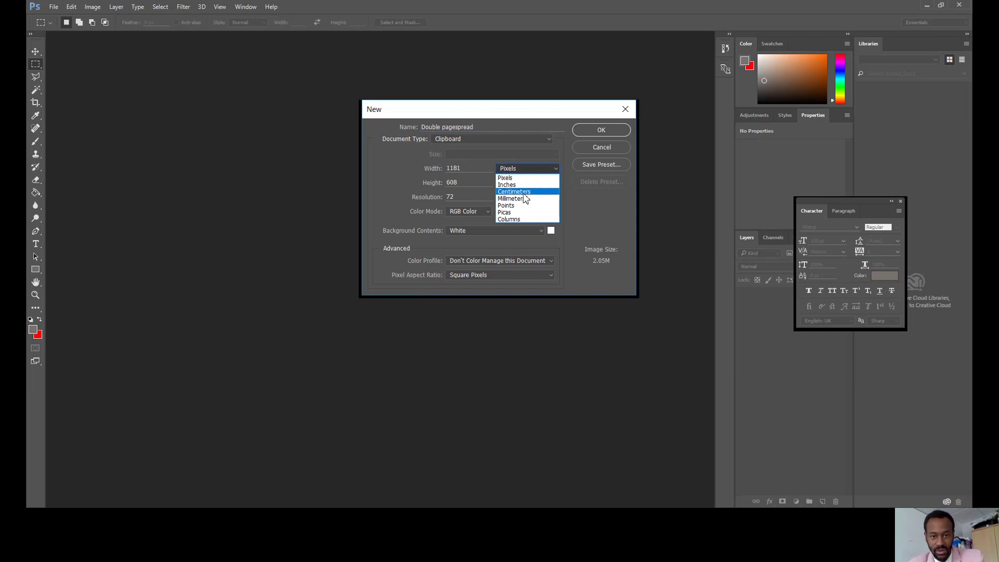
click(512, 198)
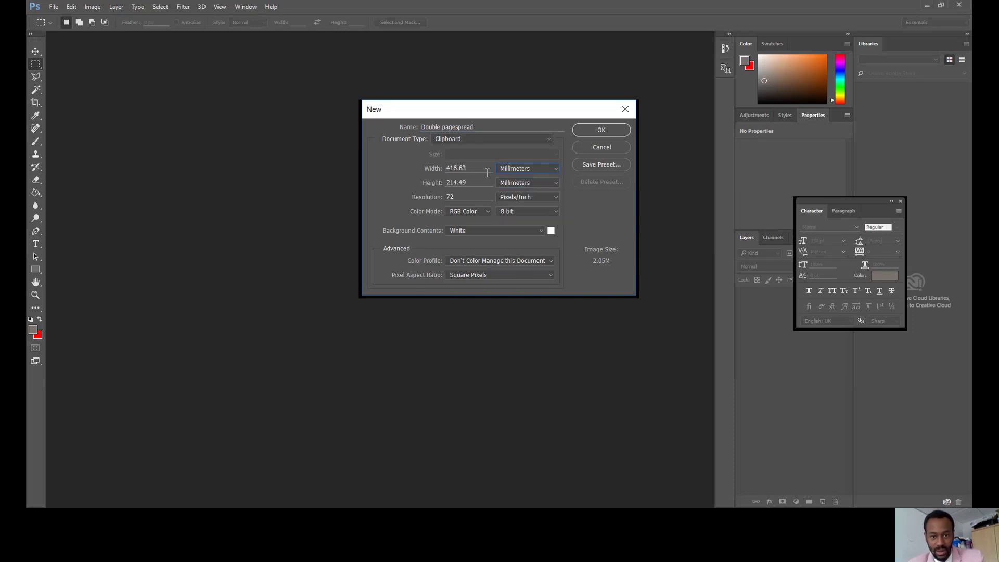
text(490)
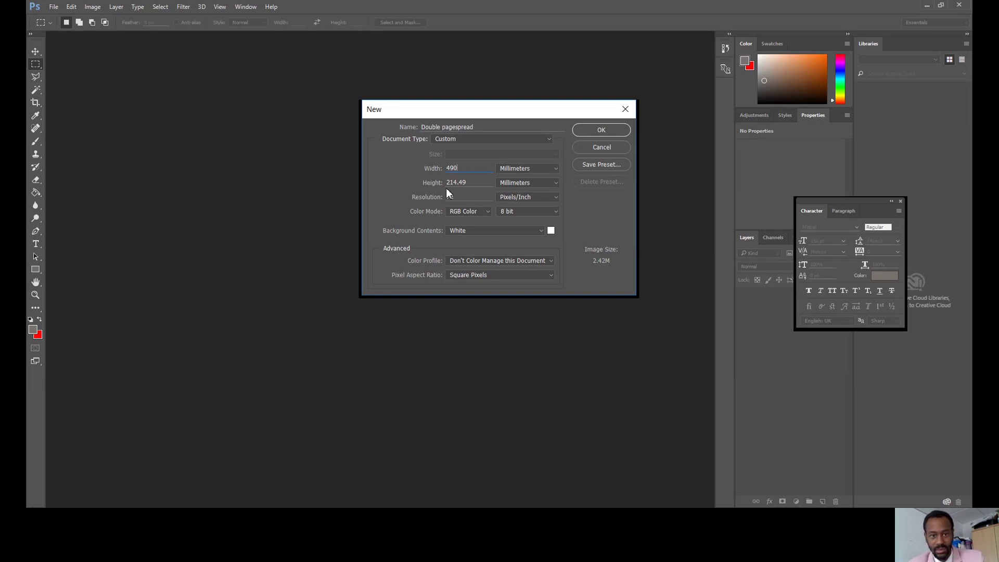
key(Tab)
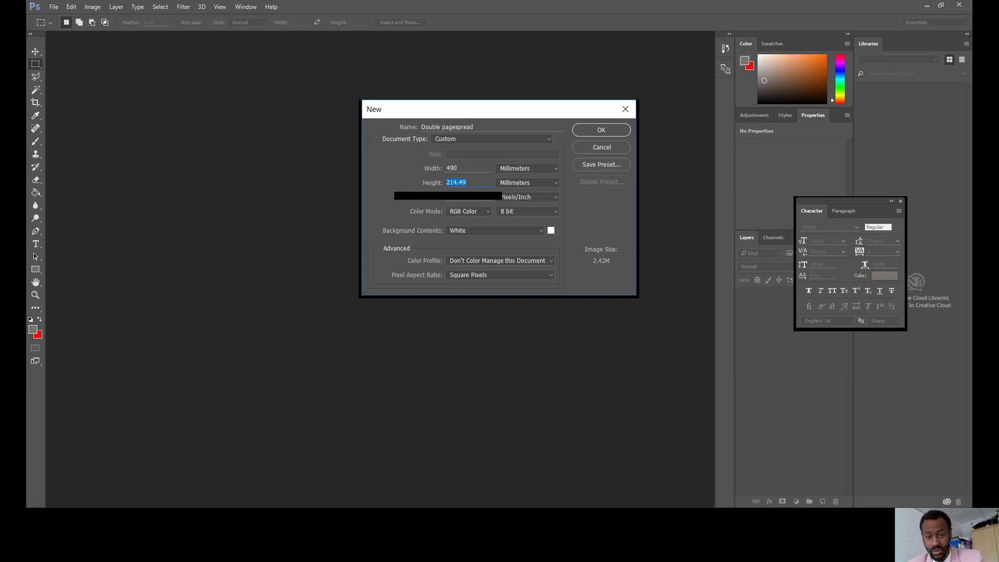
text(300)
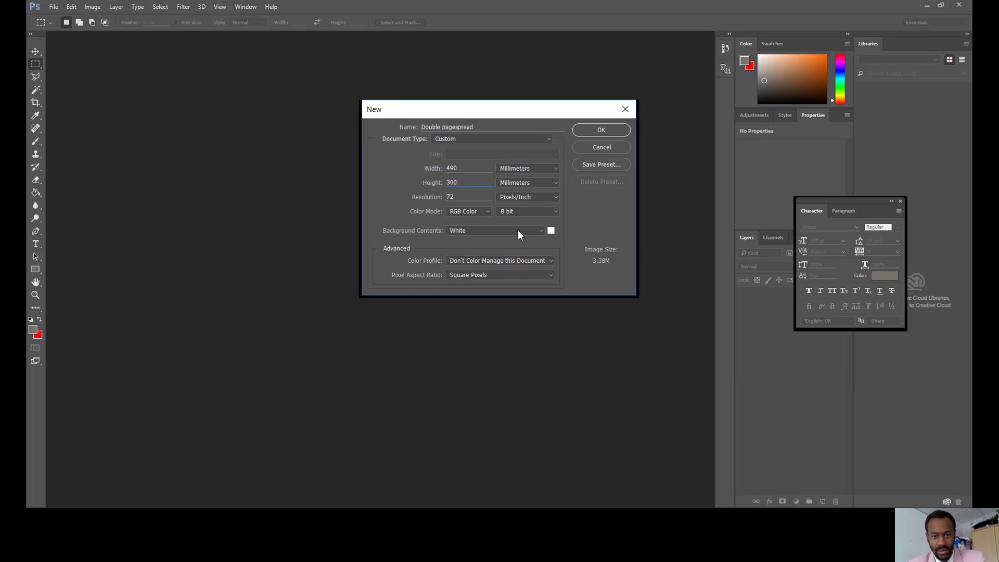
click(601, 129)
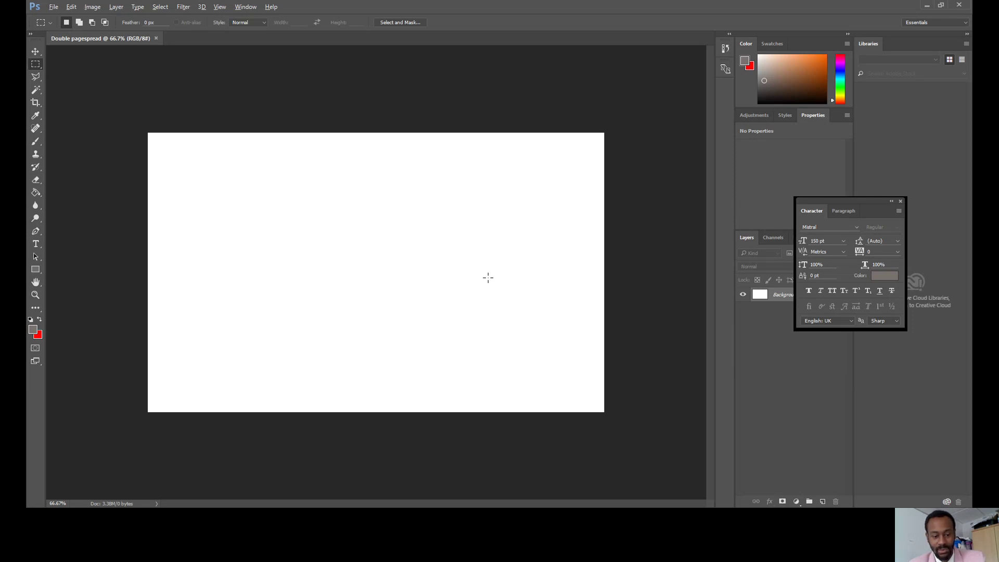
Show the rulers around the blank canvas.
scroll(488, 278, up, 3)
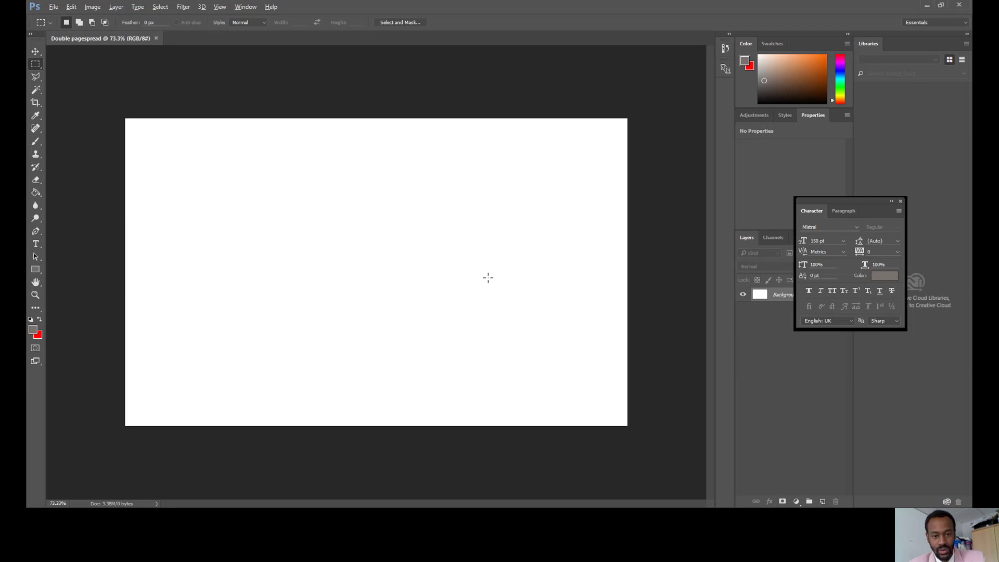
scroll(488, 277, down, 2)
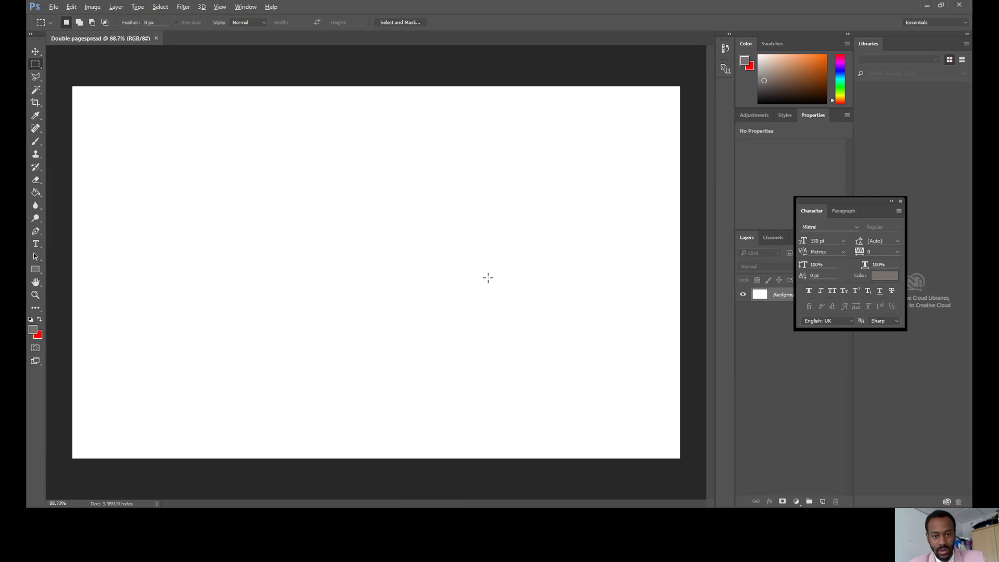
scroll(488, 277, up, 2)
scroll(488, 278, down, 2)
scroll(488, 278, up, 2)
scroll(488, 278, up, 1)
scroll(488, 277, down, 1)
click(220, 7)
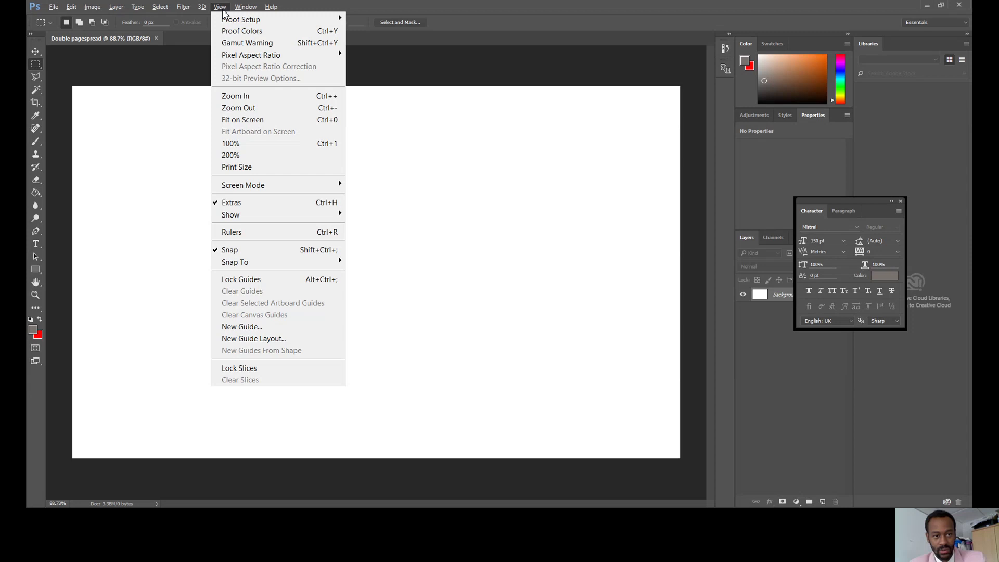
click(285, 237)
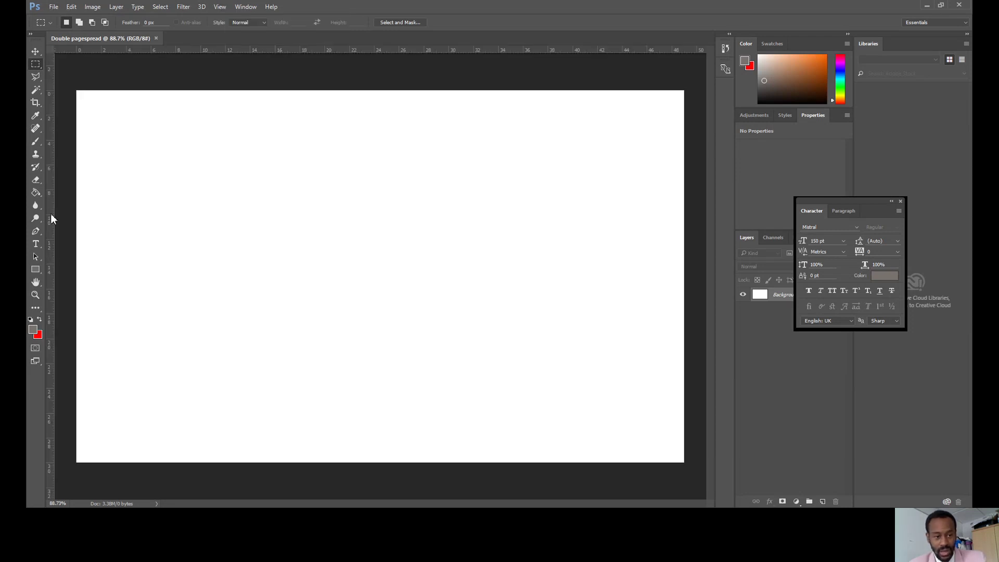
Add a vertical guide at about 23.9 cm near the canvas centre and a horizontal guide about 6 cm down.
drag(50, 210, 374, 206)
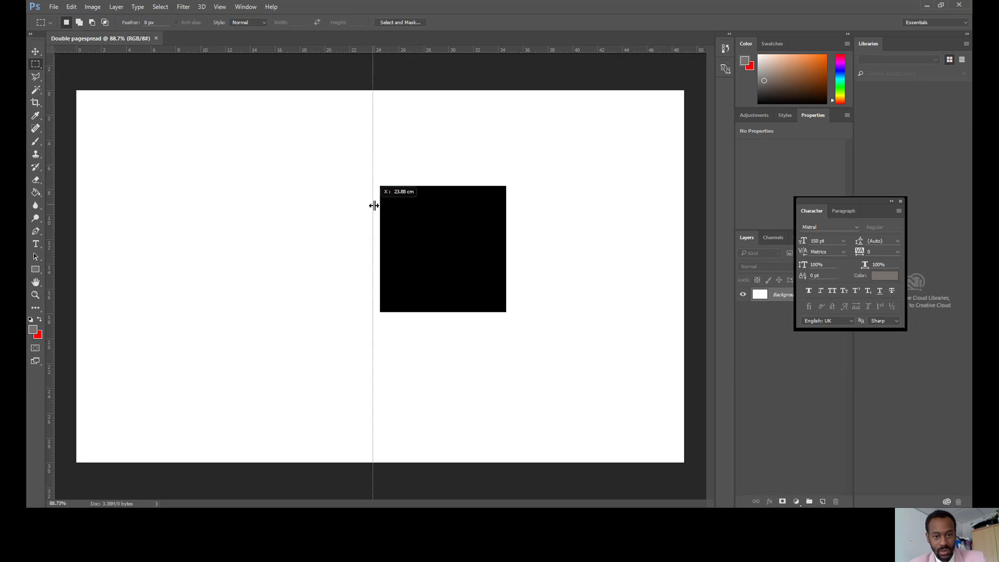
drag(374, 206, 373, 206)
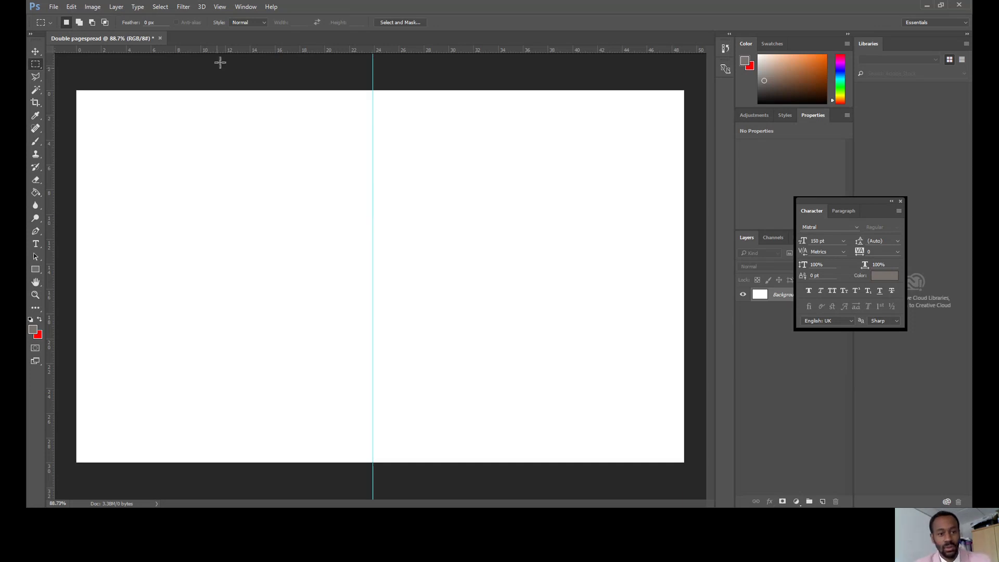
drag(221, 51, 222, 164)
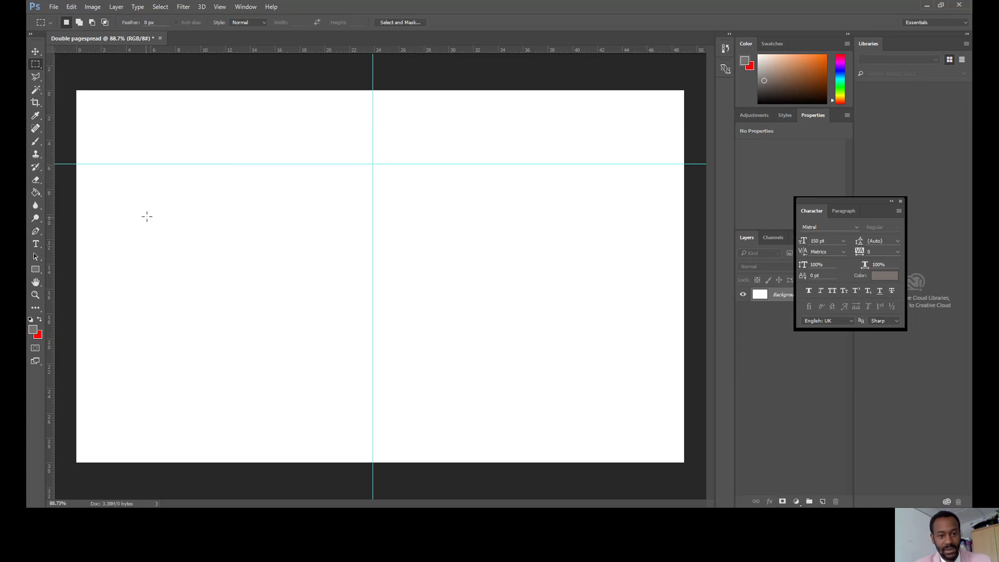
Add vertical column guides at about 7.4 cm and 15.5 cm, plus a second horizontal guide about 10 cm down.
drag(80, 50, 148, 50)
drag(50, 92, 168, 125)
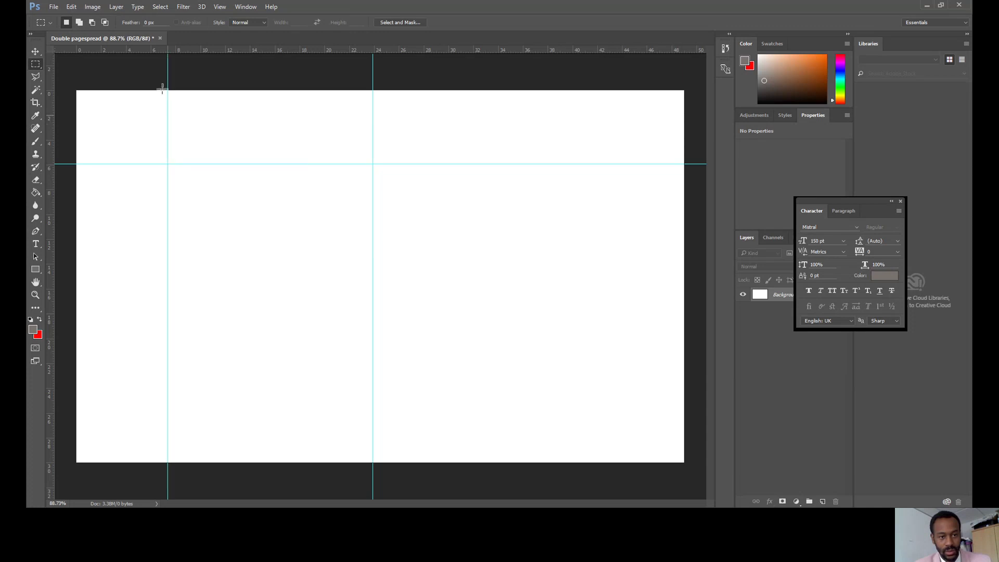
drag(51, 94, 269, 118)
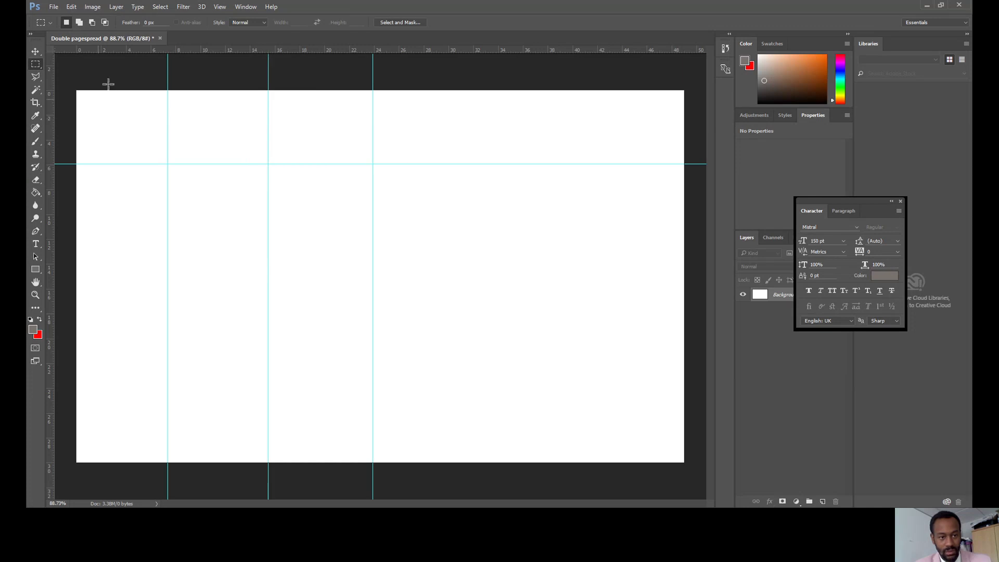
drag(94, 50, 116, 211)
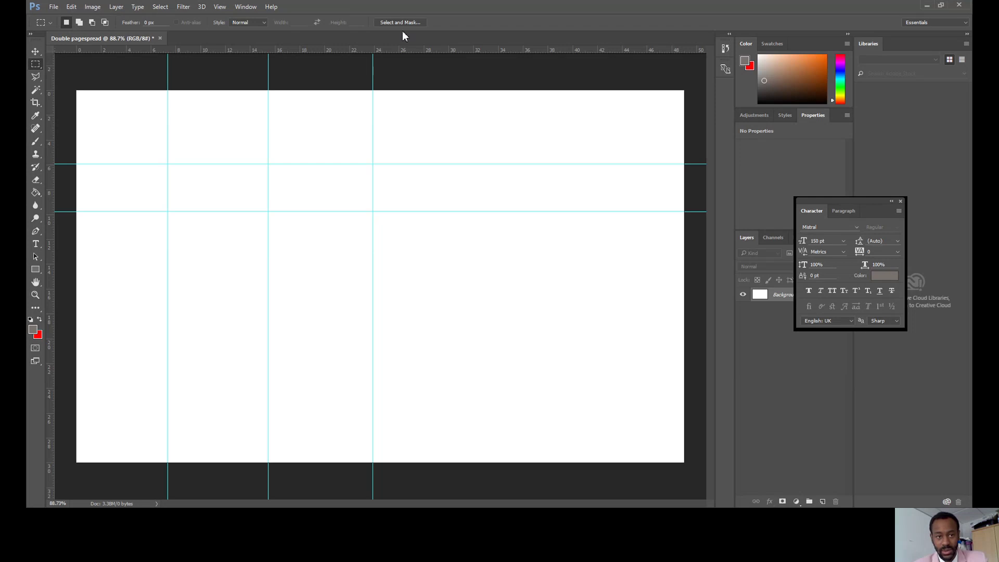
Paste the copied portrait photo into the document as a new layer.
click(74, 11)
click(116, 111)
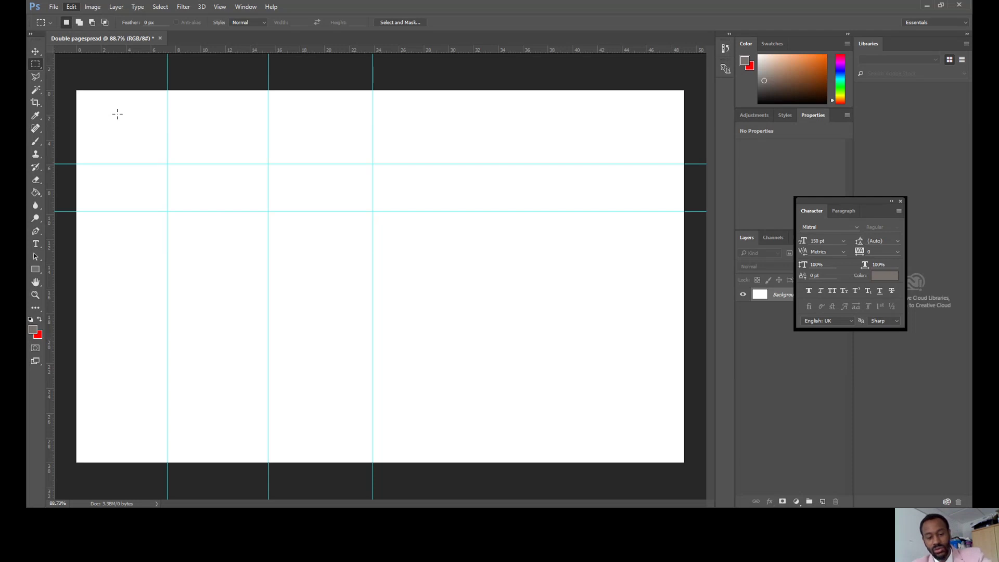
key(ctrl+v)
Scale the portrait to about 67% width and 63% height, fit it over the spread's right-hand page, and apply the transformation.
key(ctrl+t)
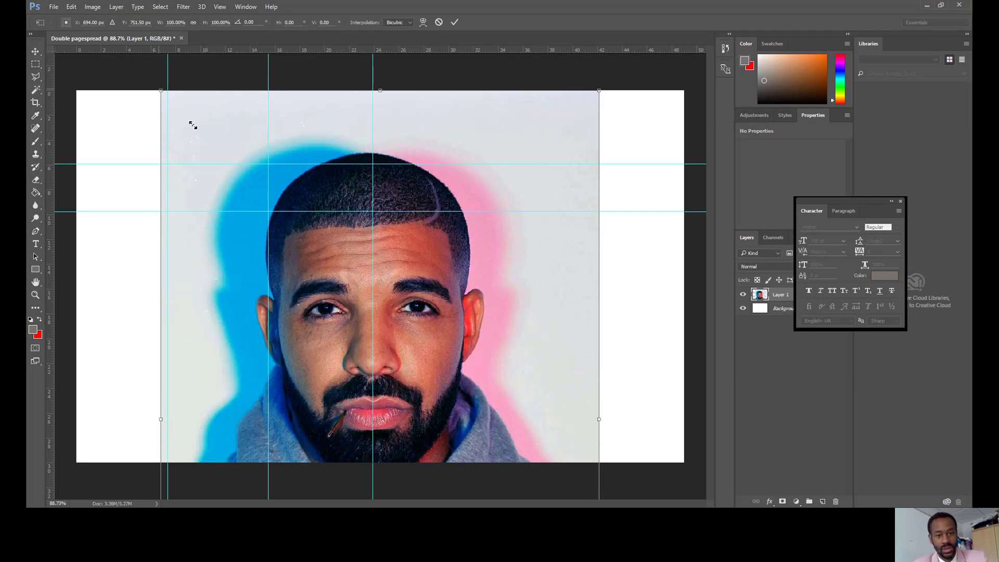
drag(192, 125, 362, 115)
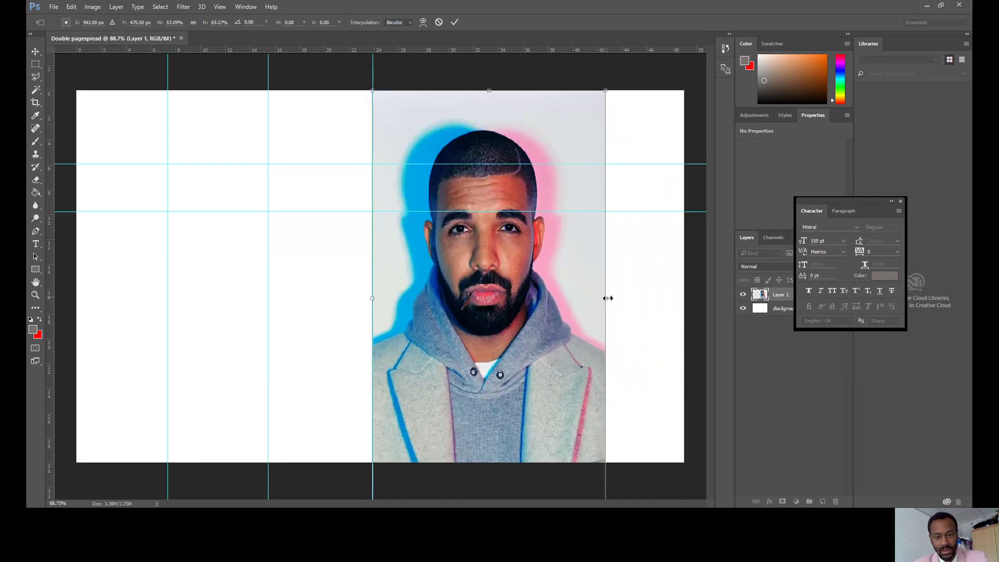
drag(608, 298, 658, 286)
drag(592, 263, 614, 266)
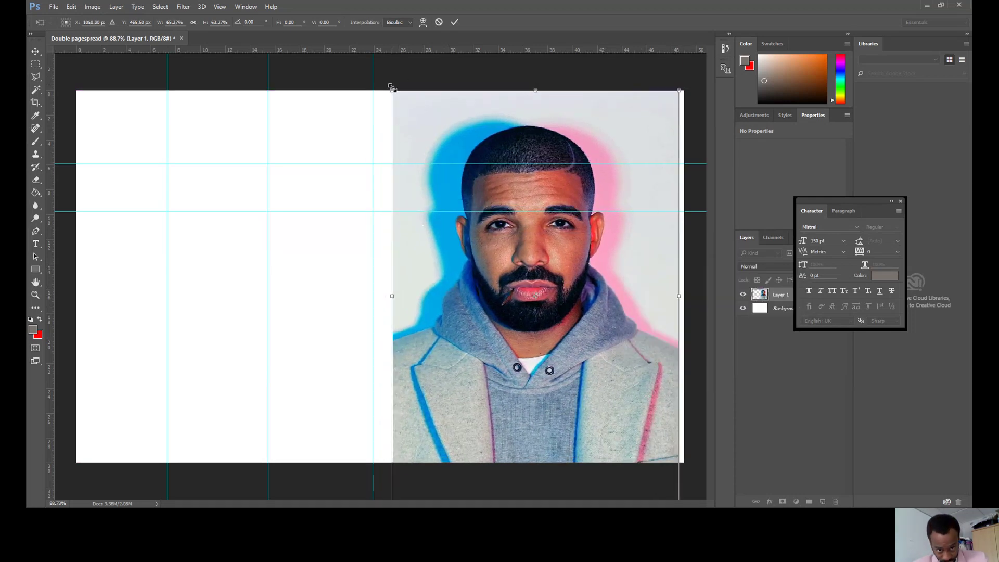
drag(402, 116, 386, 91)
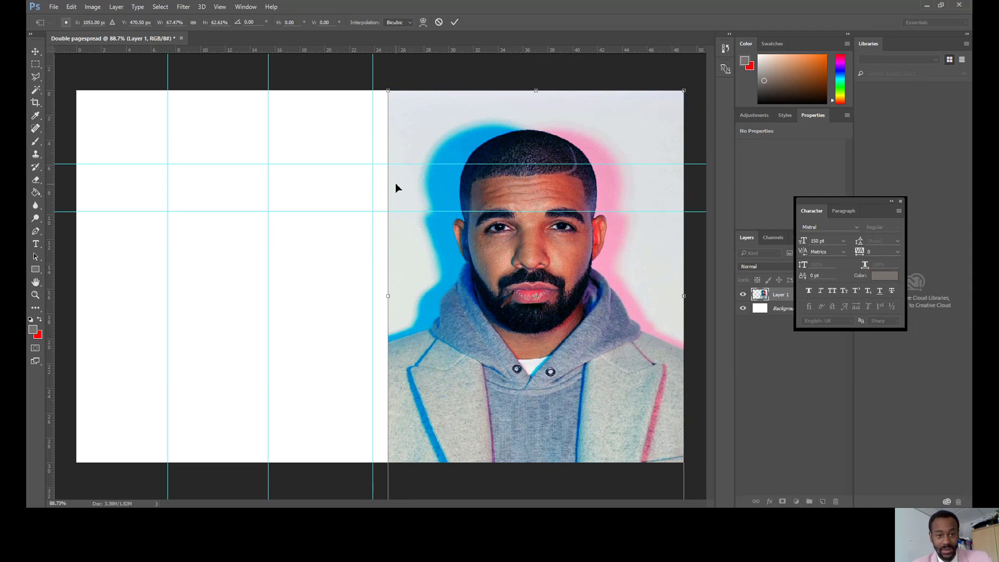
click(36, 63)
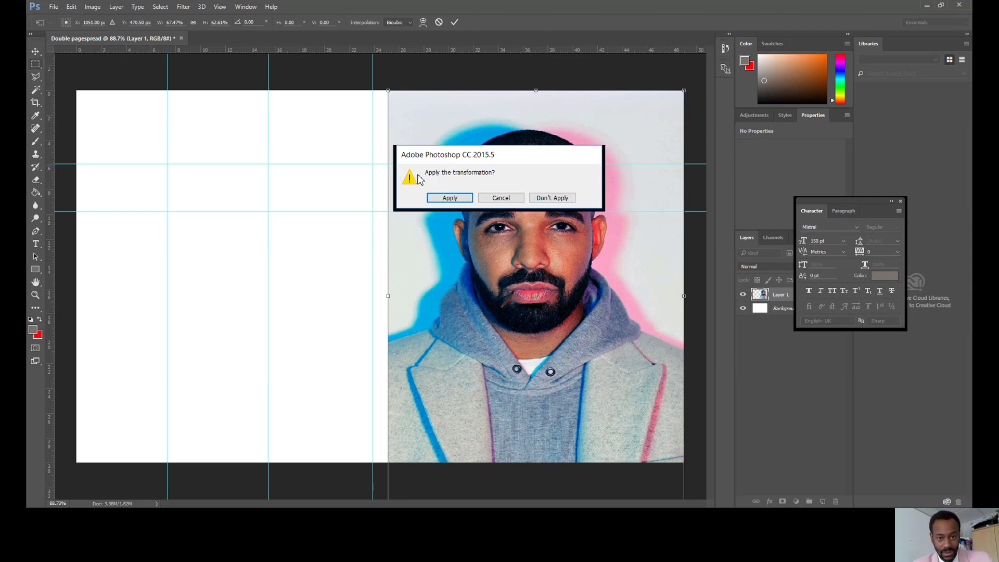
click(446, 196)
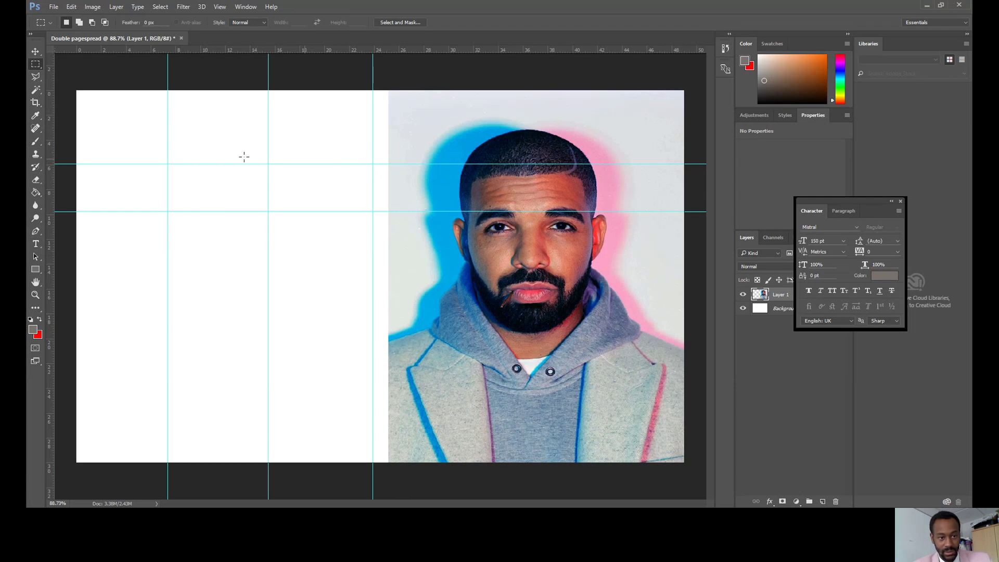
Add the headline "DRAKE SPILLS THE BEANS" across the top of the spread, starting on the left-hand page.
click(34, 245)
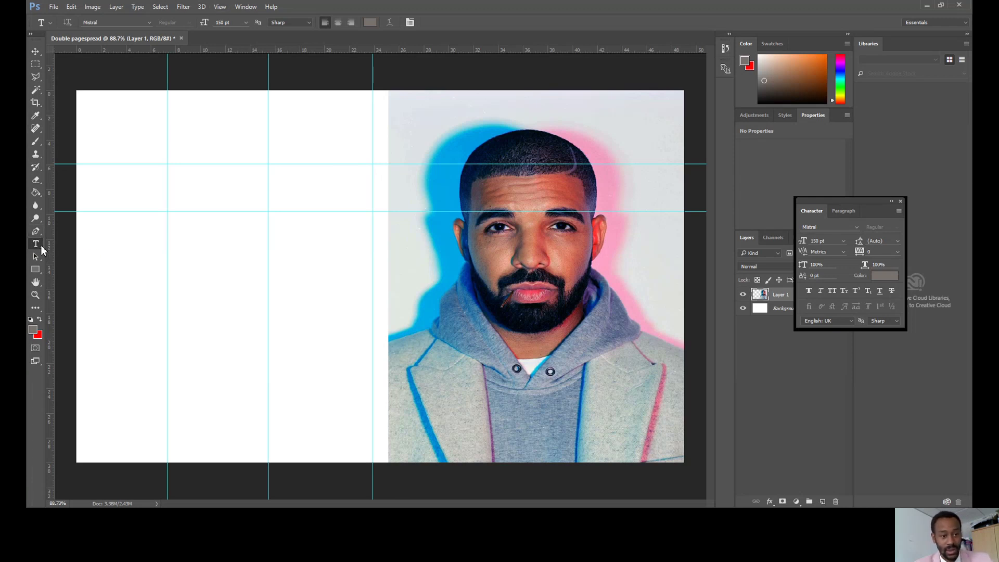
drag(40, 246, 67, 244)
click(103, 147)
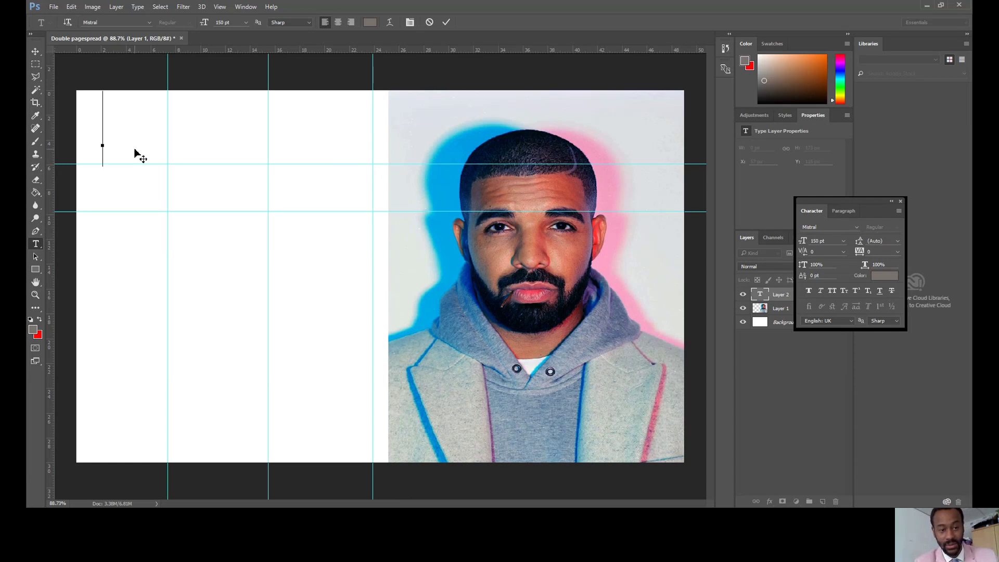
text(d)
key(BackSpace)
text(D)
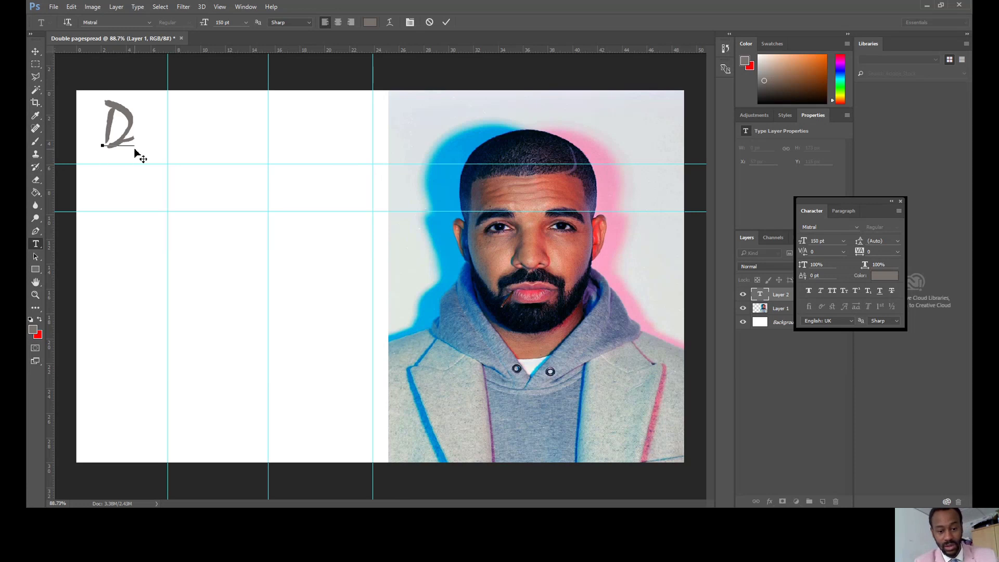
text(RAKE)
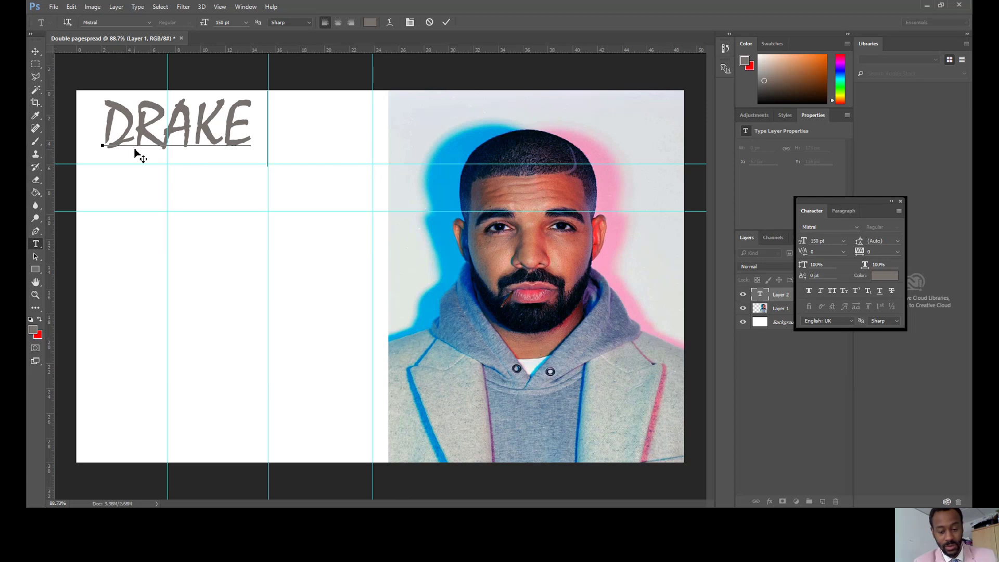
text(SPILLS THE BEA)
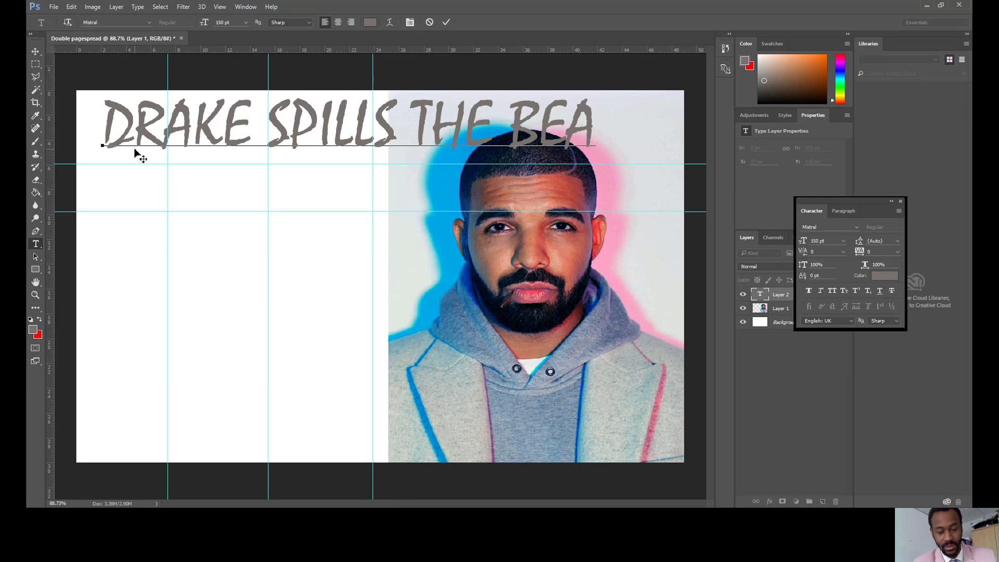
text(NS)
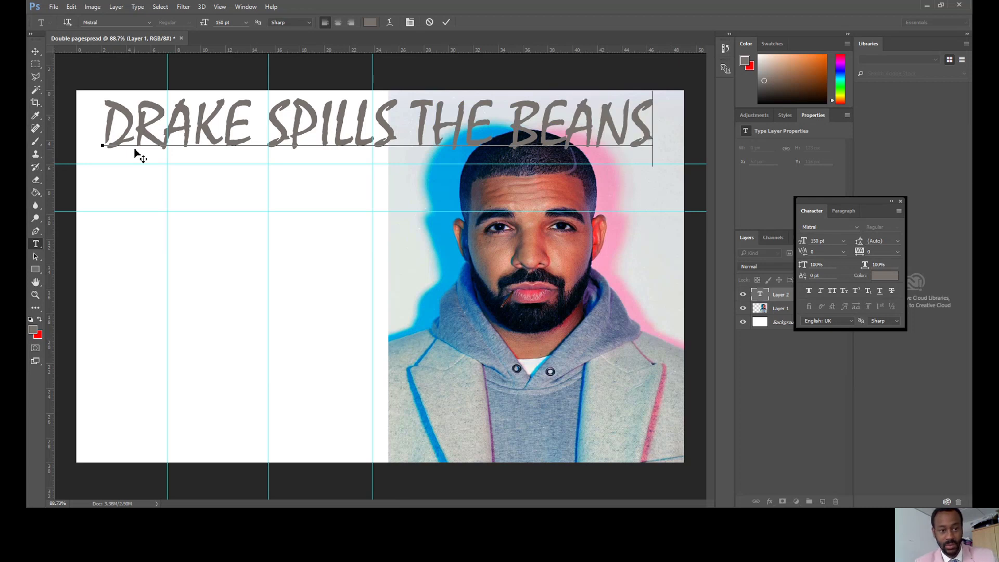
Move the headline slightly left and down to X 34 px, Y 11 px, and reactivate the Type tool.
click(35, 51)
drag(166, 113, 158, 120)
click(35, 244)
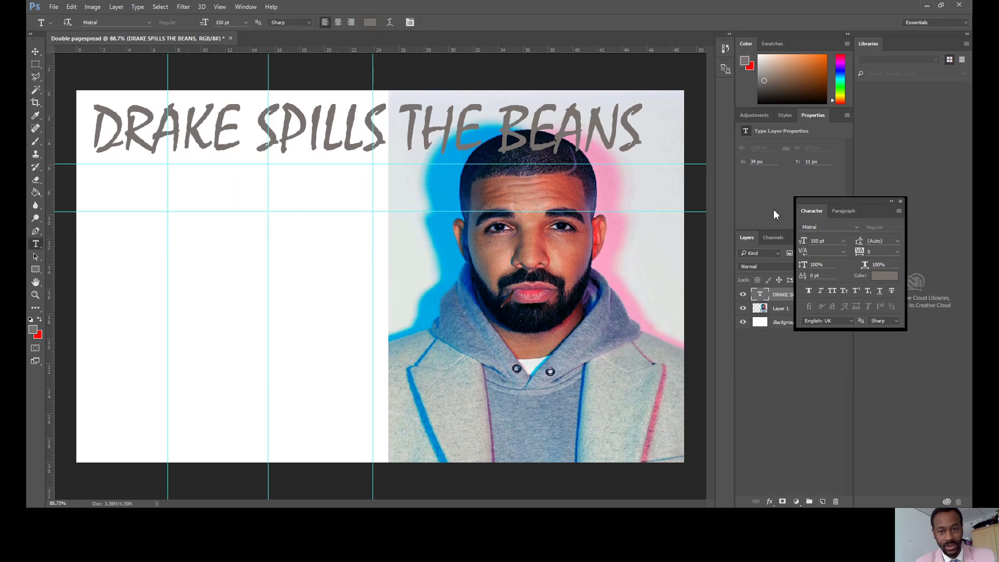
Add an exclamation mark to the end of the headline and commit the text edit.
click(640, 148)
text(!)
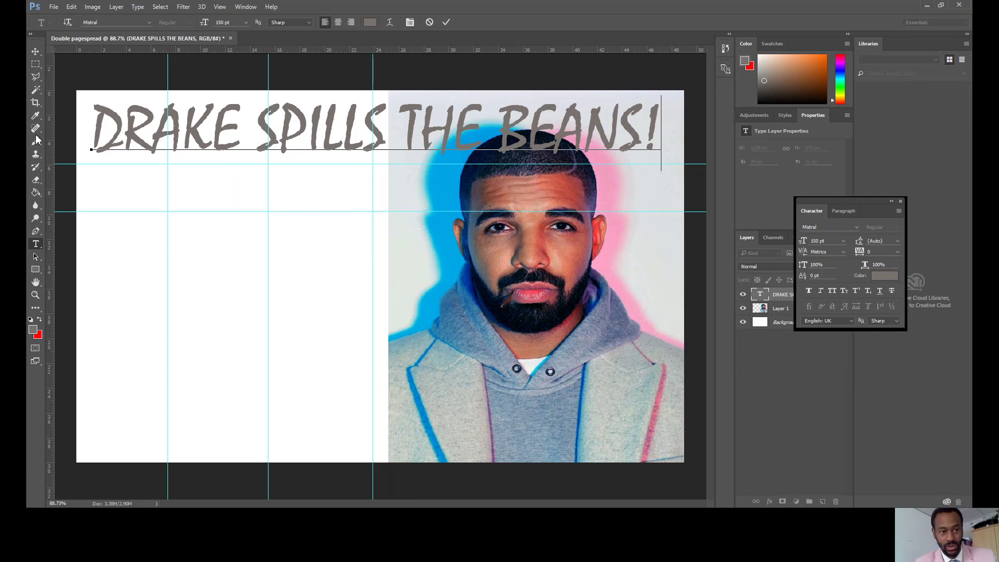
click(779, 302)
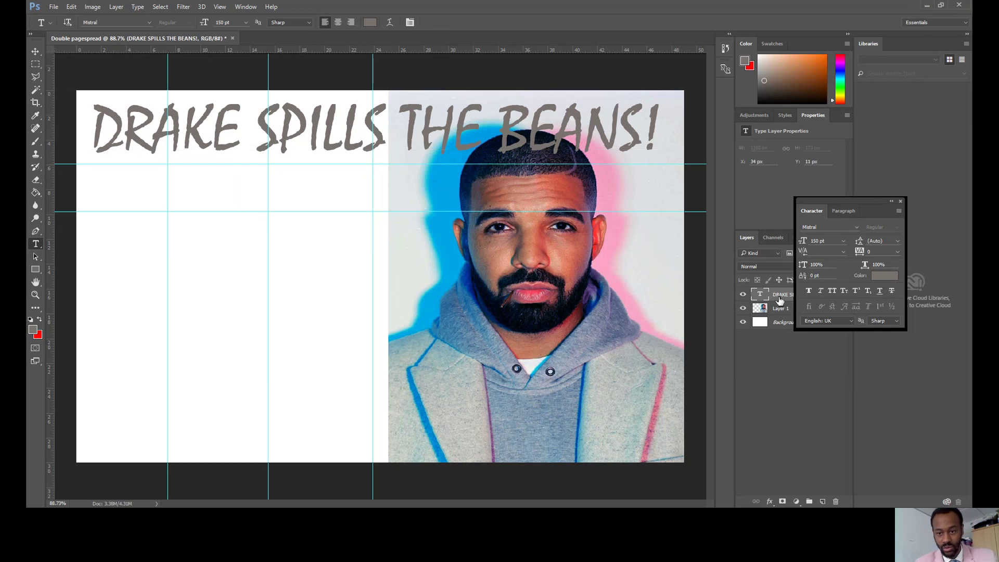
Move the floating Character panel clear of the layer list and enable a Drop Shadow effect on the headline layer.
right_click(779, 297)
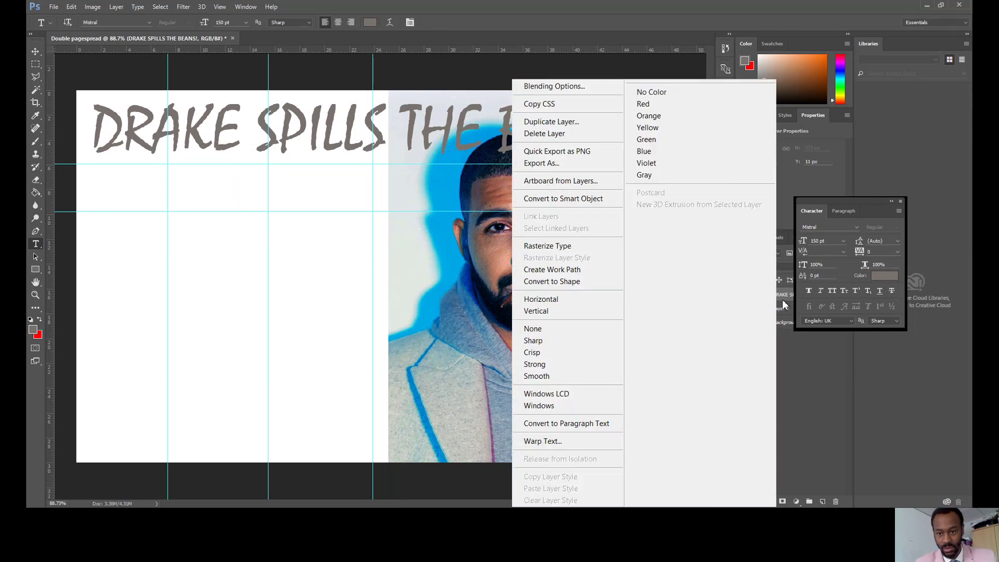
click(832, 202)
drag(832, 202, 886, 197)
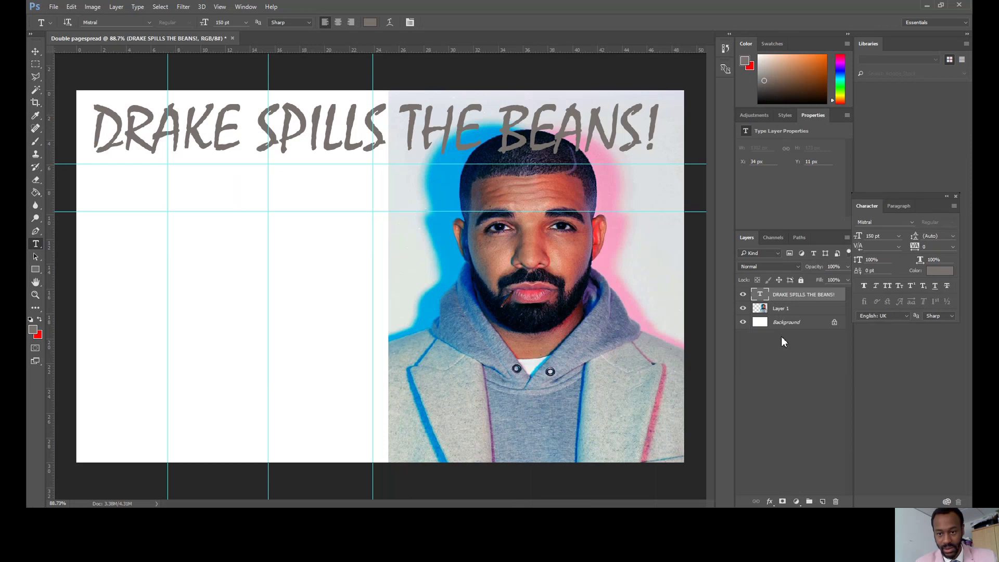
right_click(790, 296)
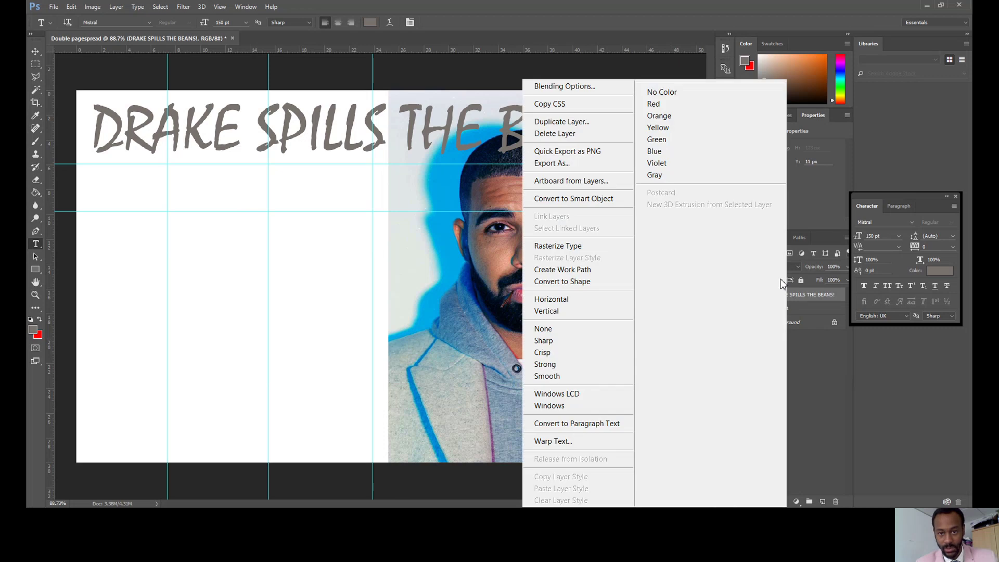
click(603, 94)
click(630, 289)
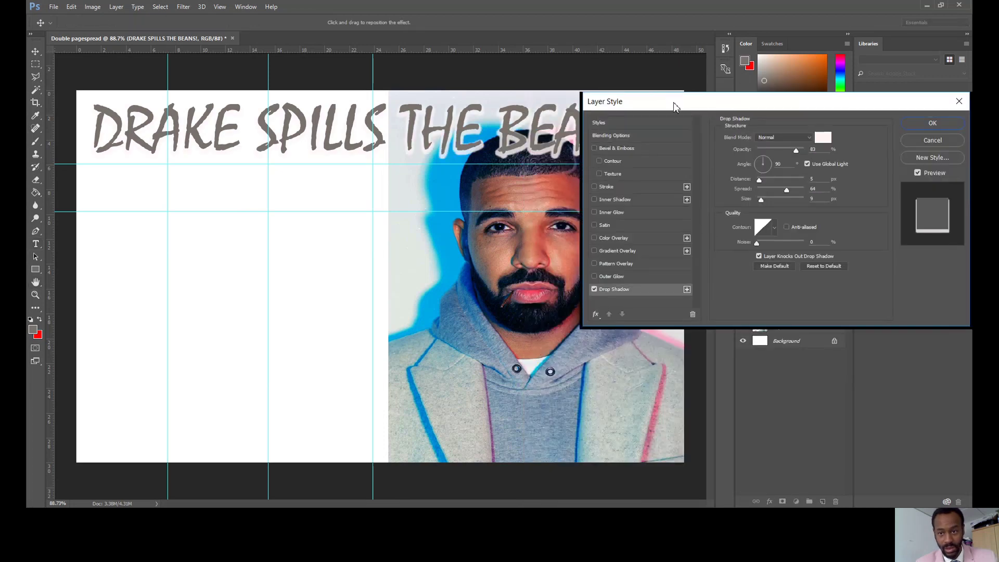
Set the headline's drop shadow colour to the blue (#00a8e6) sampled from the glow beside the portrait's neck.
drag(675, 107, 729, 104)
click(877, 135)
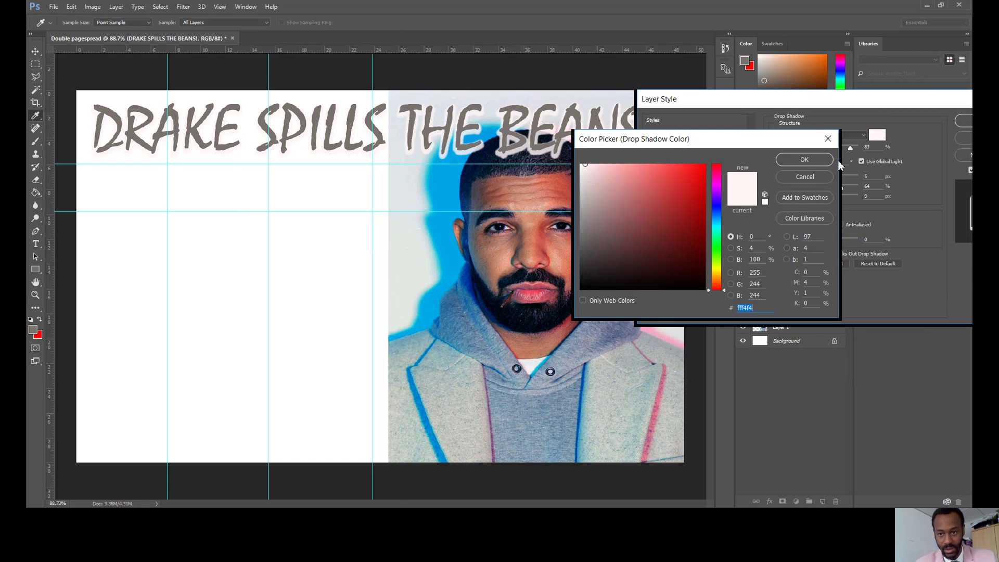
click(827, 140)
click(878, 134)
click(451, 266)
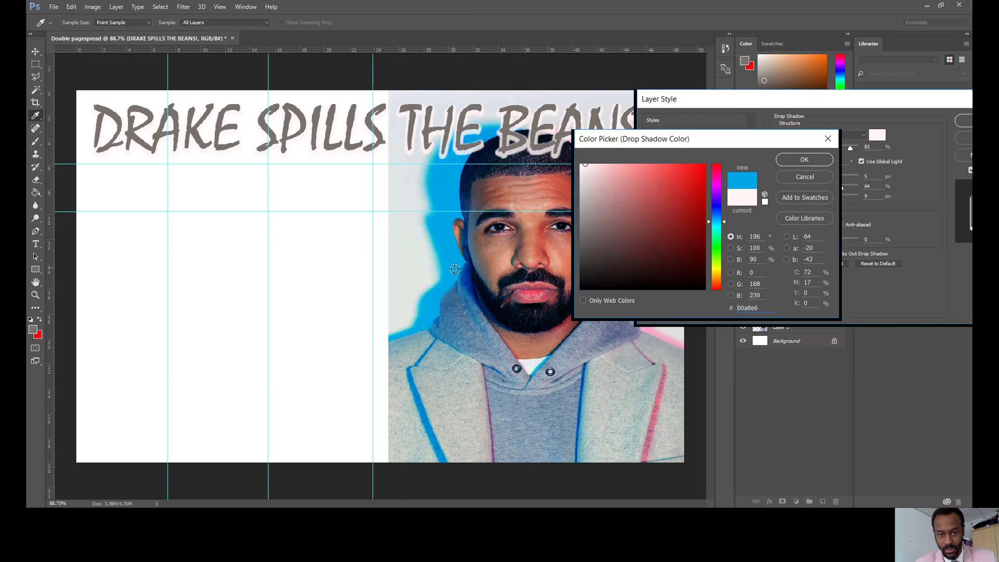
click(803, 161)
Set the headline's drop shadow to 34% opacity, 16 px distance and 35% spread, and apply the layer style.
drag(859, 100, 766, 186)
drag(753, 235, 739, 236)
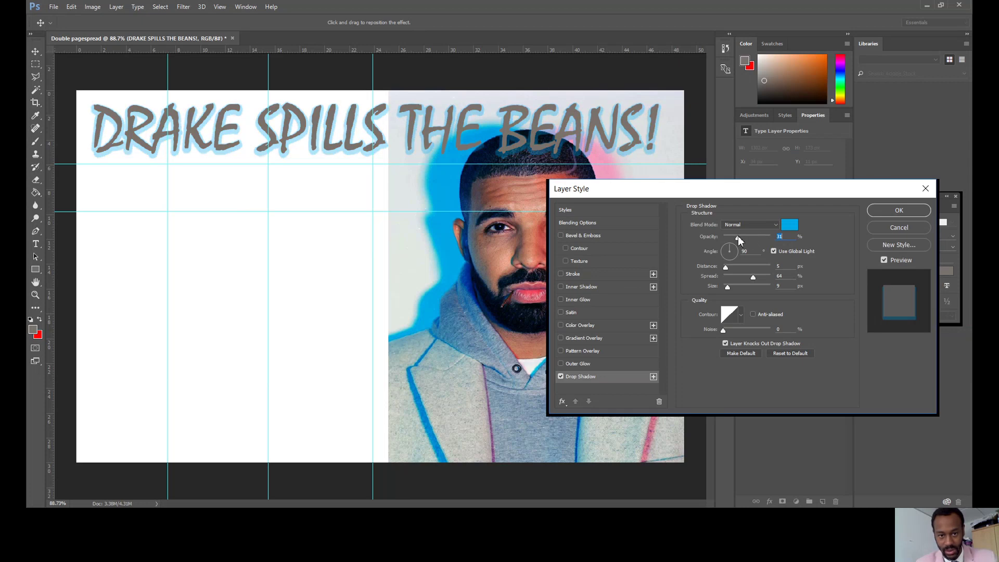
drag(742, 237, 739, 236)
drag(736, 272, 732, 271)
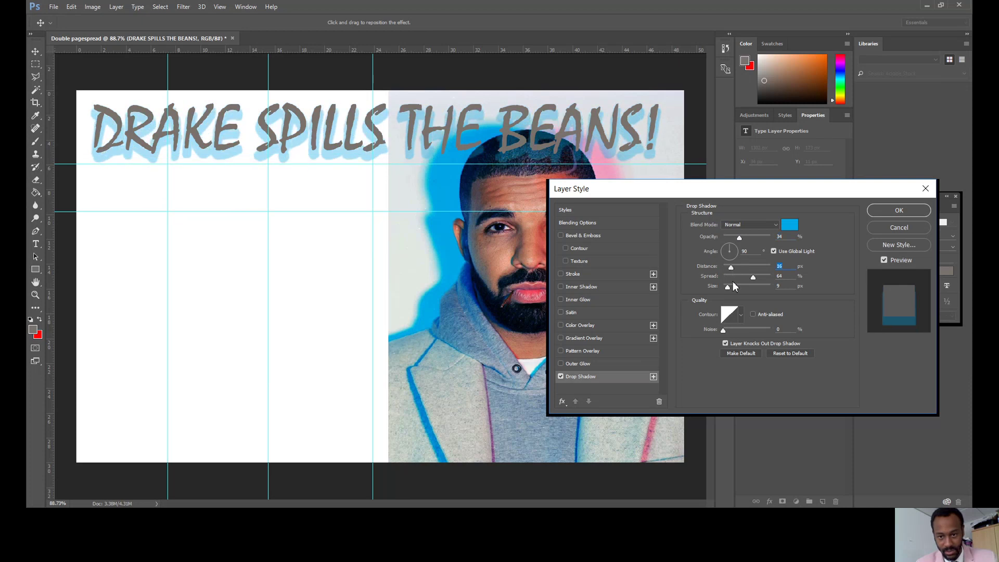
mouse_move(753, 277)
mouse_down()
mouse_move(731, 274)
mouse_move(740, 273)
mouse_up()
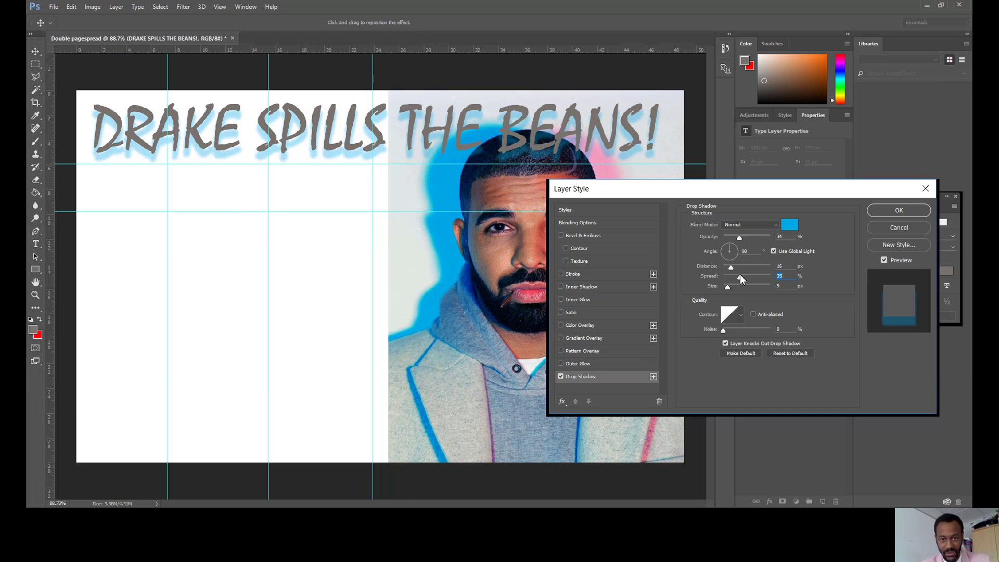
click(899, 210)
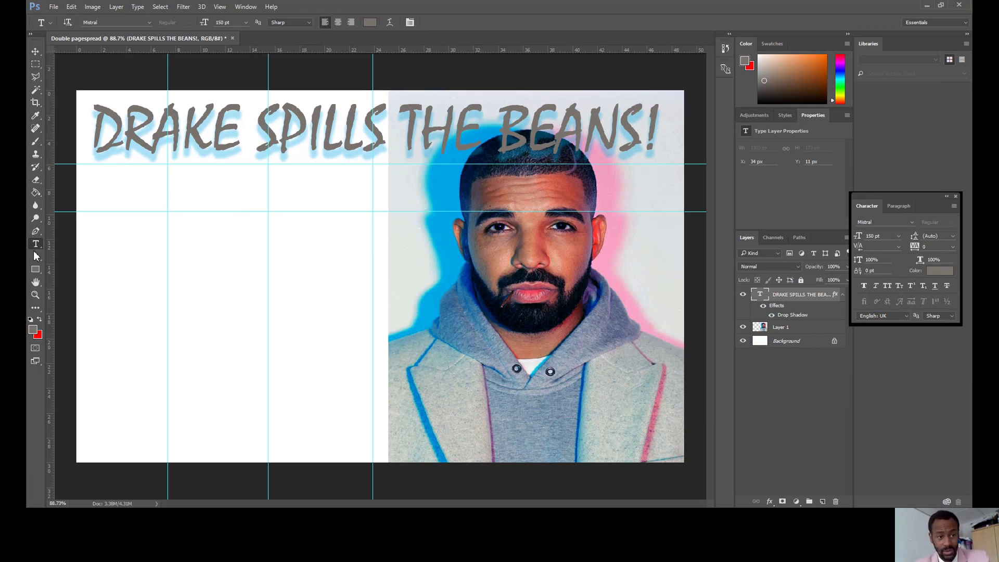
Start a quote reading “I had to llet on a new text layer across the lower part of the portrait.
click(551, 388)
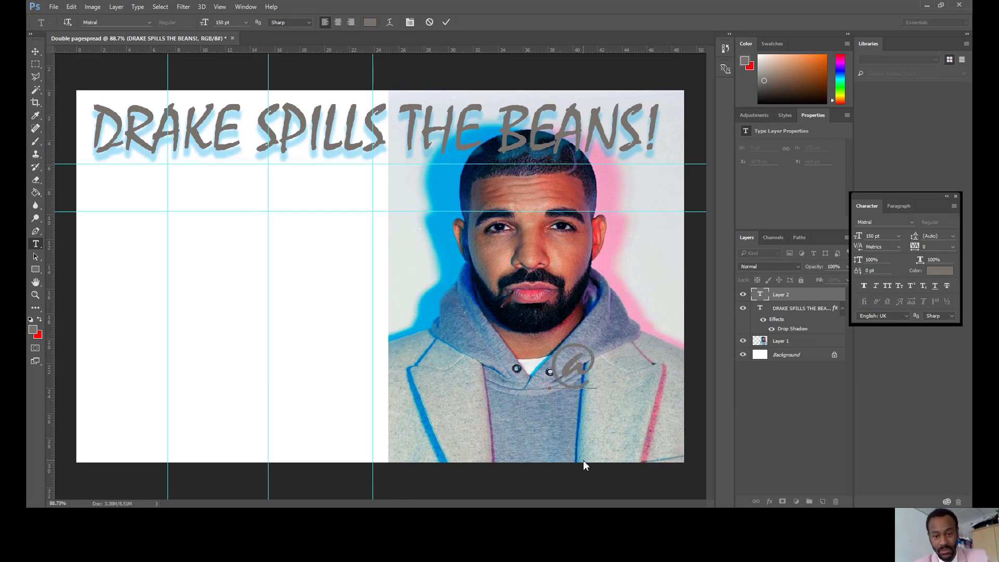
text(")
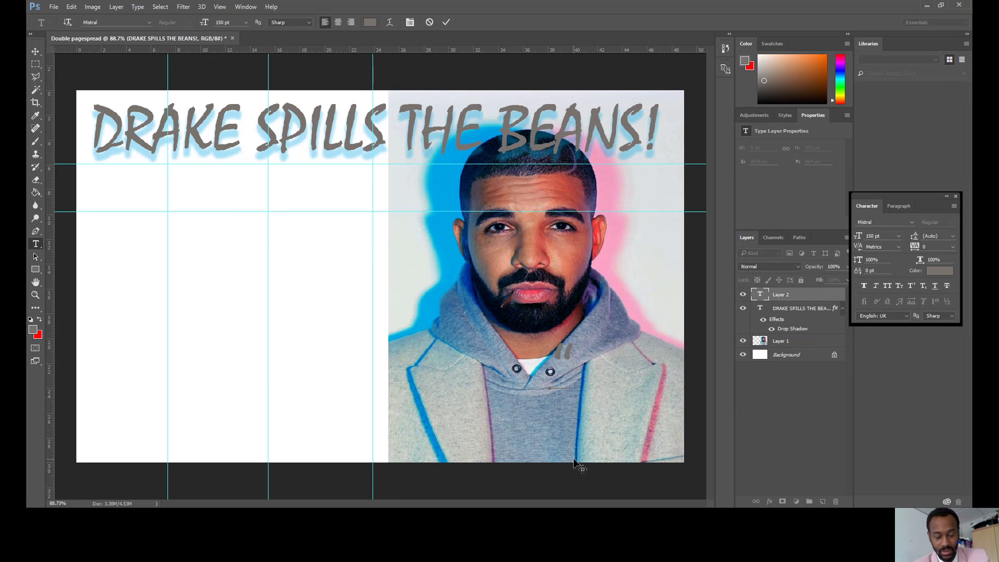
text(I ha)
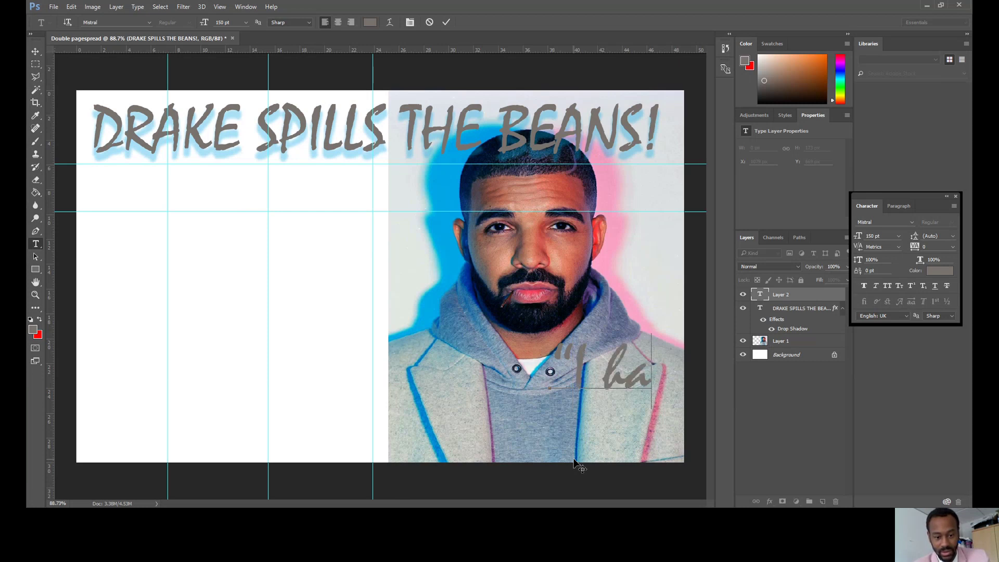
text(d)
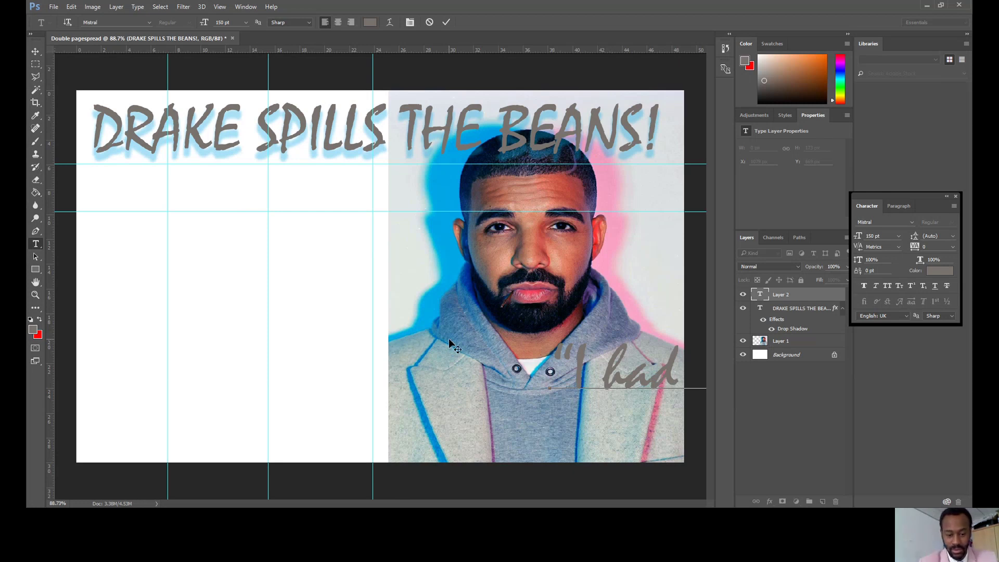
click(30, 53)
drag(562, 364, 400, 368)
key(t)
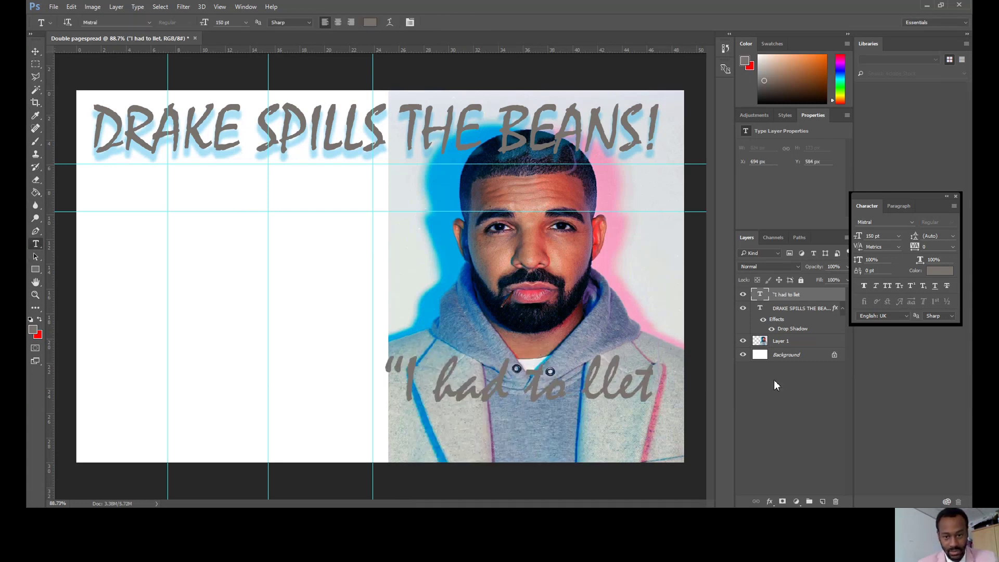
Select all the text of the quote layer and set its font size to 36 pt.
drag(658, 366, 406, 378)
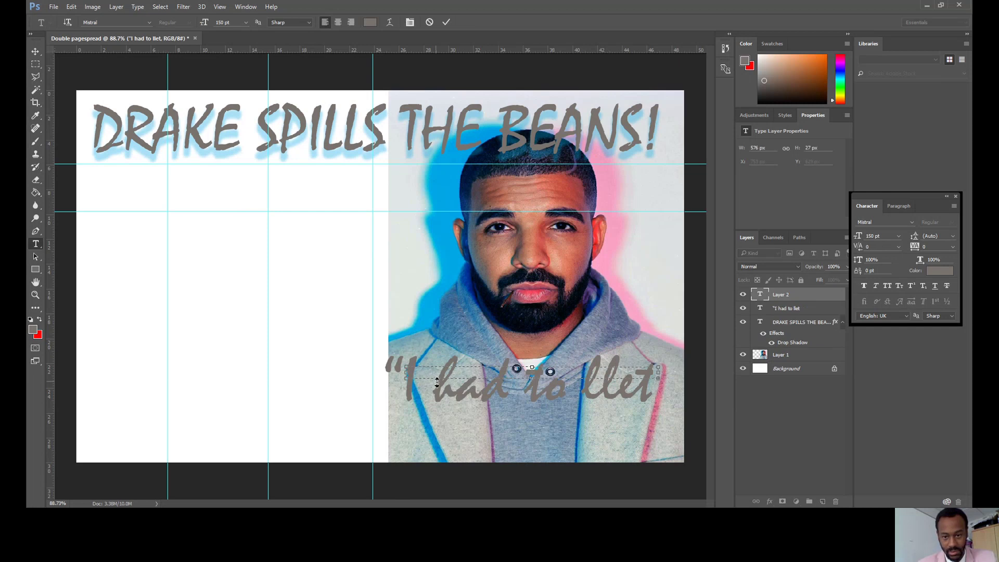
click(36, 63)
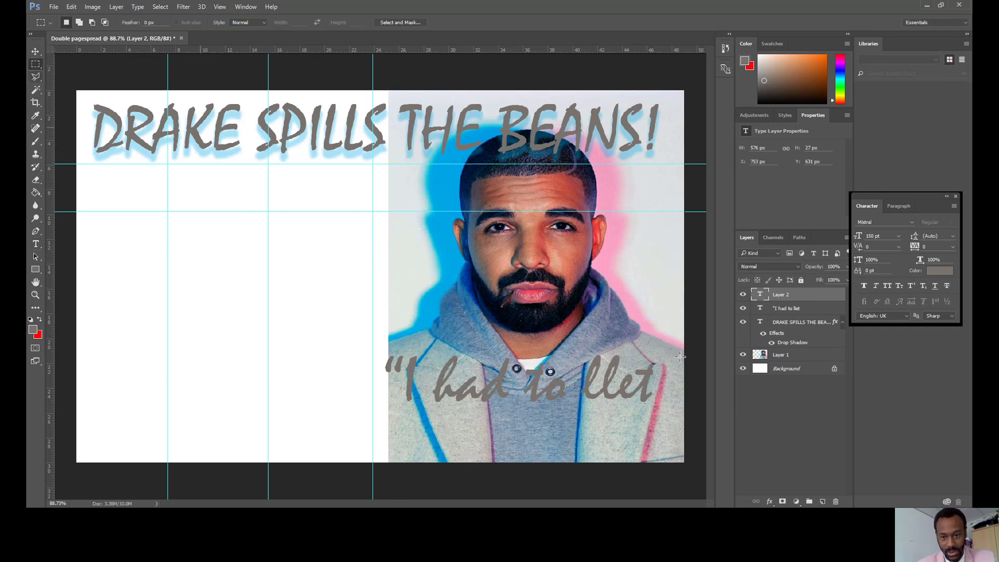
click(771, 310)
click(35, 245)
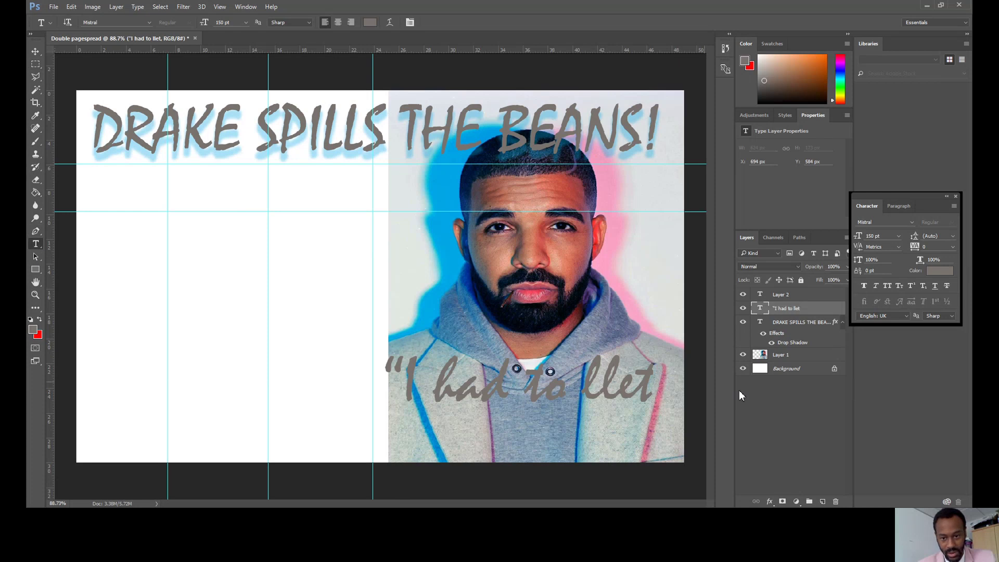
click(643, 373)
drag(652, 375, 383, 363)
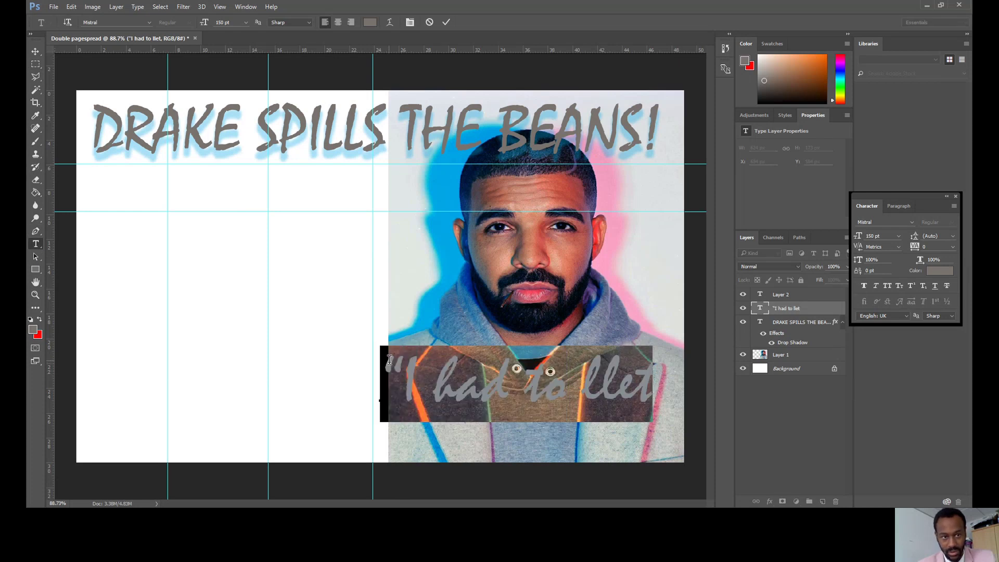
click(243, 23)
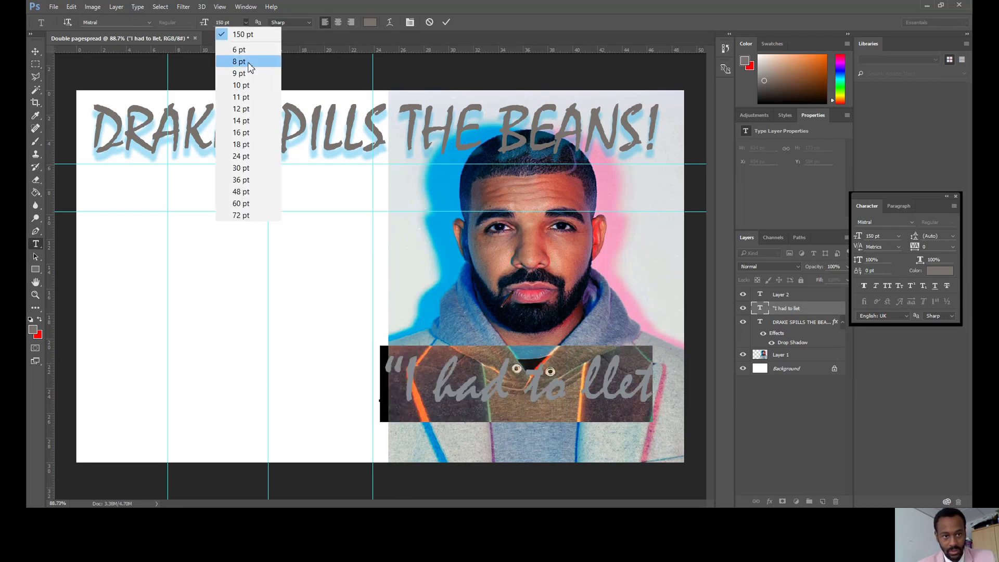
click(241, 157)
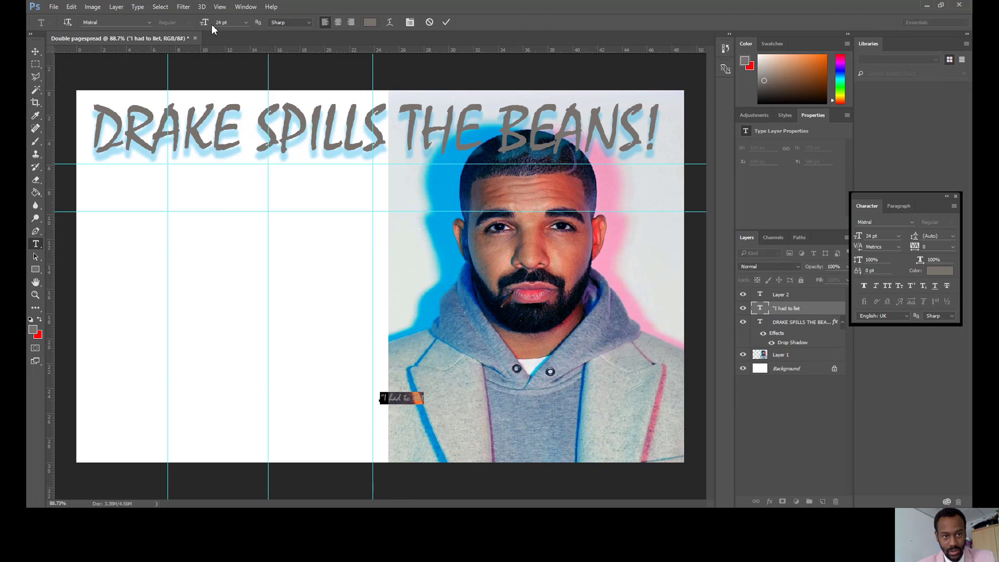
click(244, 23)
click(246, 186)
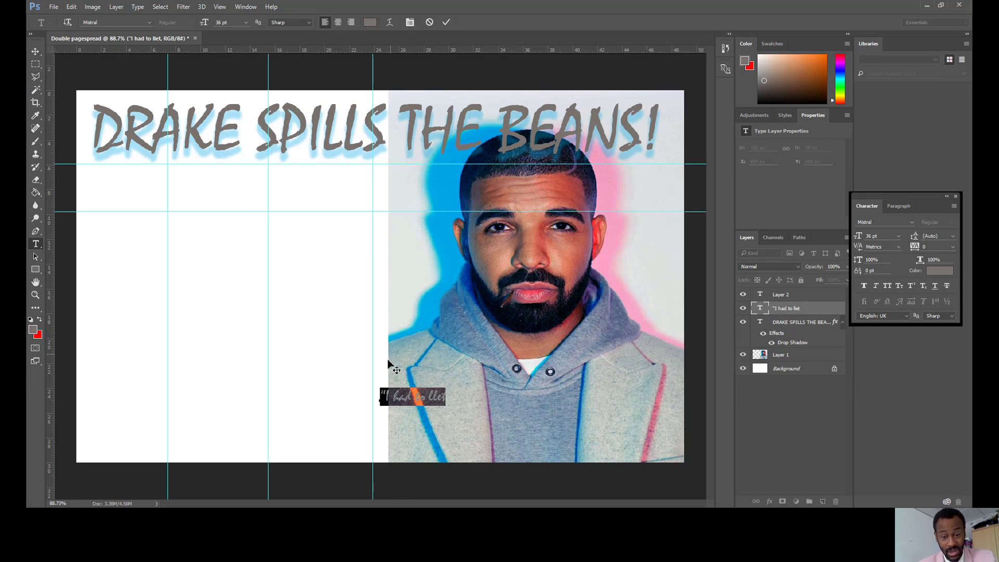
Continue the quote with "them know" and a second line reading "all of my dirty secrets”".
click(430, 391)
key(End)
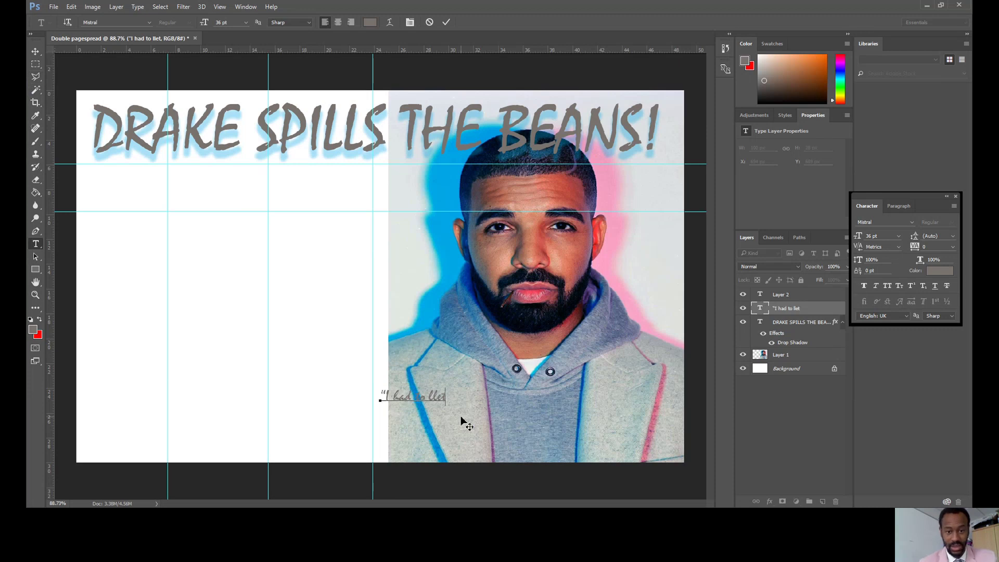
text(the)
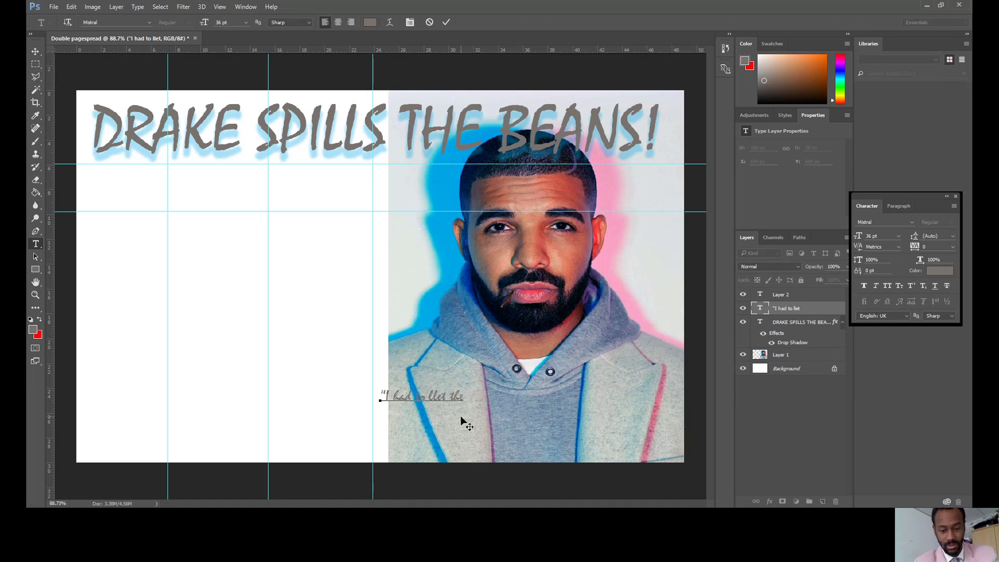
text(m know)
key(Return)
text(all of me)
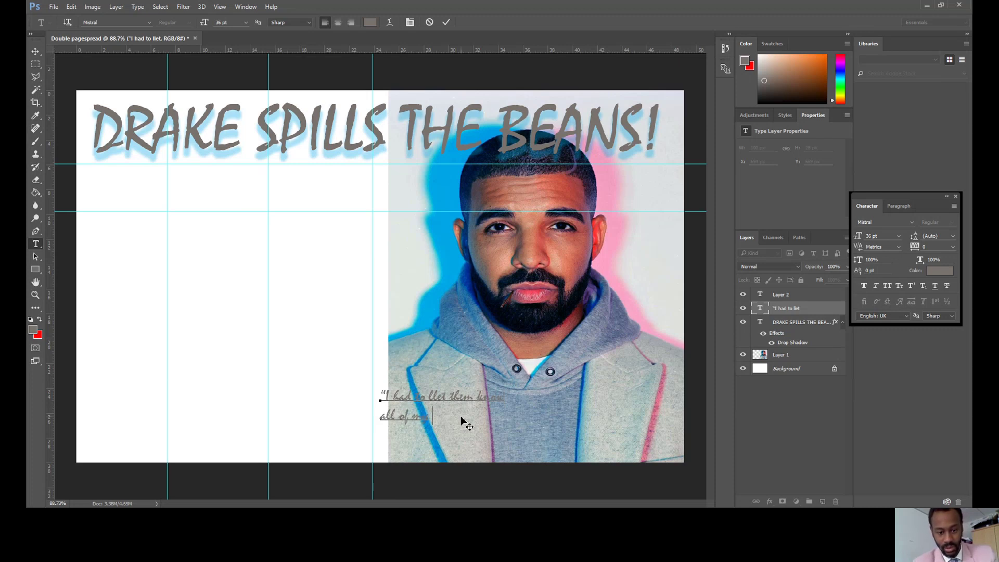
text( dirty se)
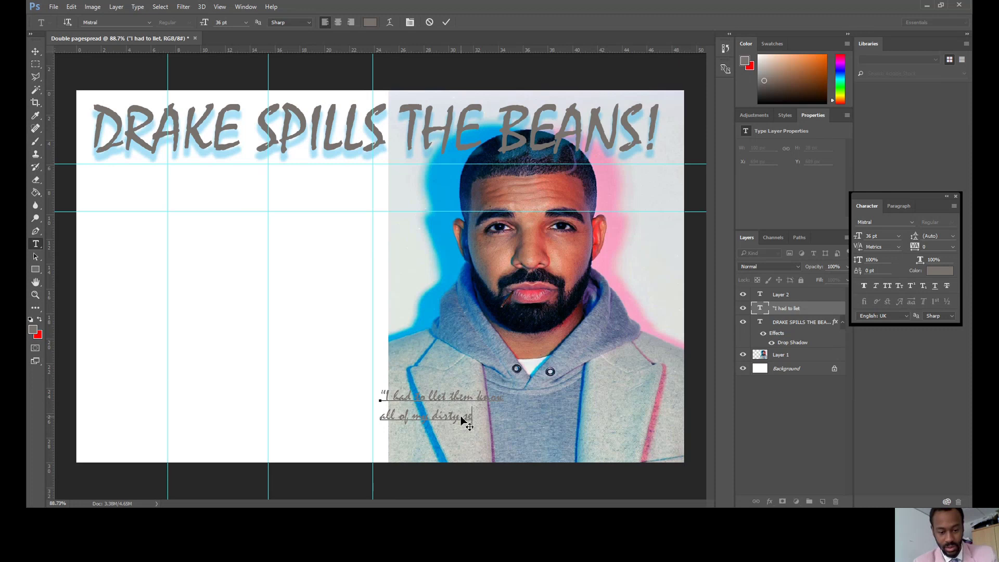
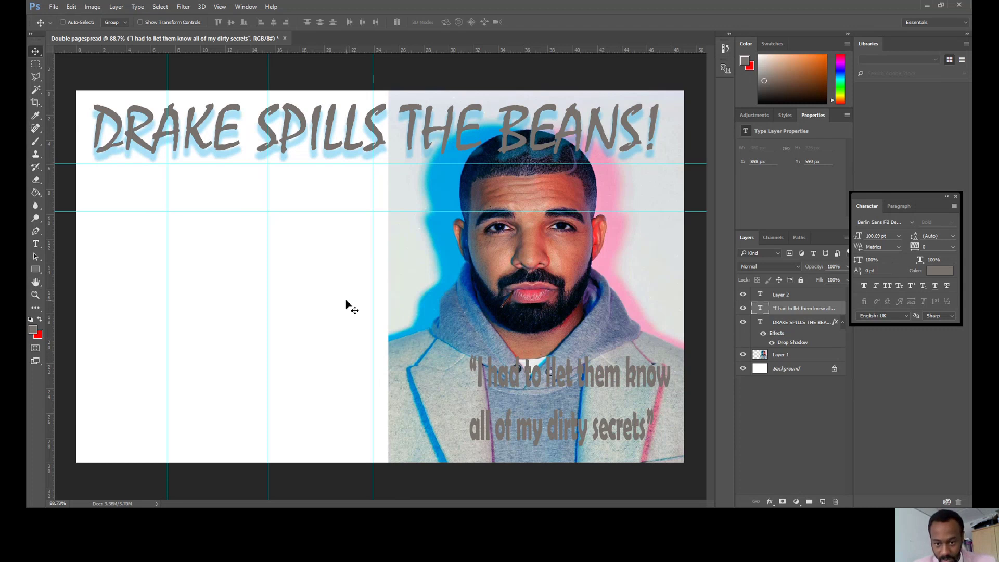
Add a Drop Shadow effect to the quote layer and set the shadow colour to red (#ff0000).
right_click(785, 310)
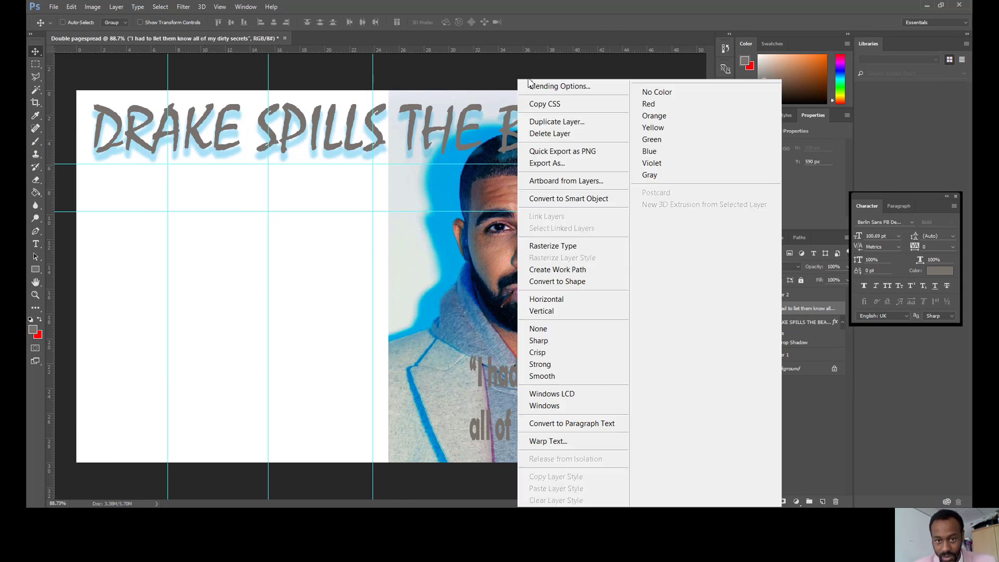
click(556, 88)
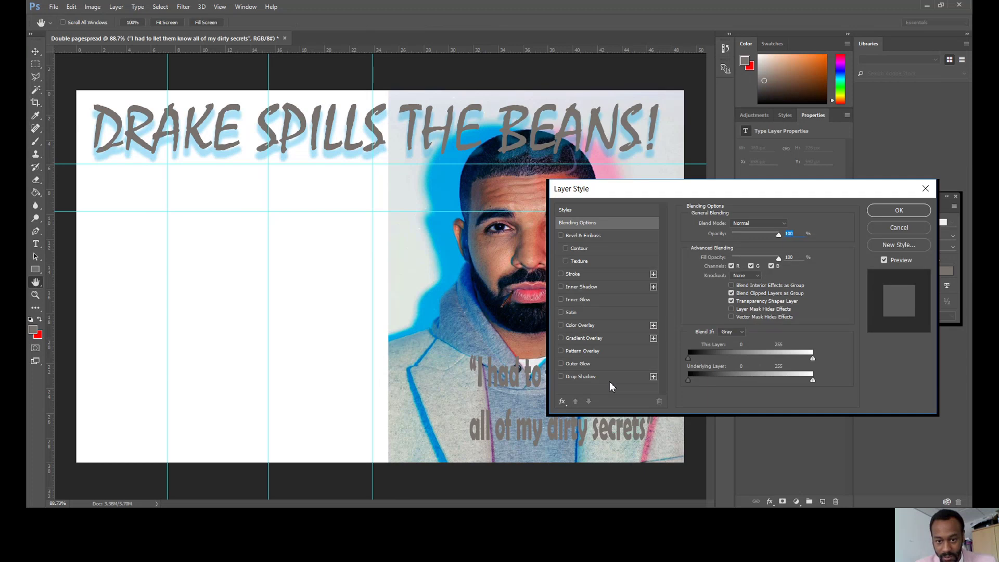
click(610, 380)
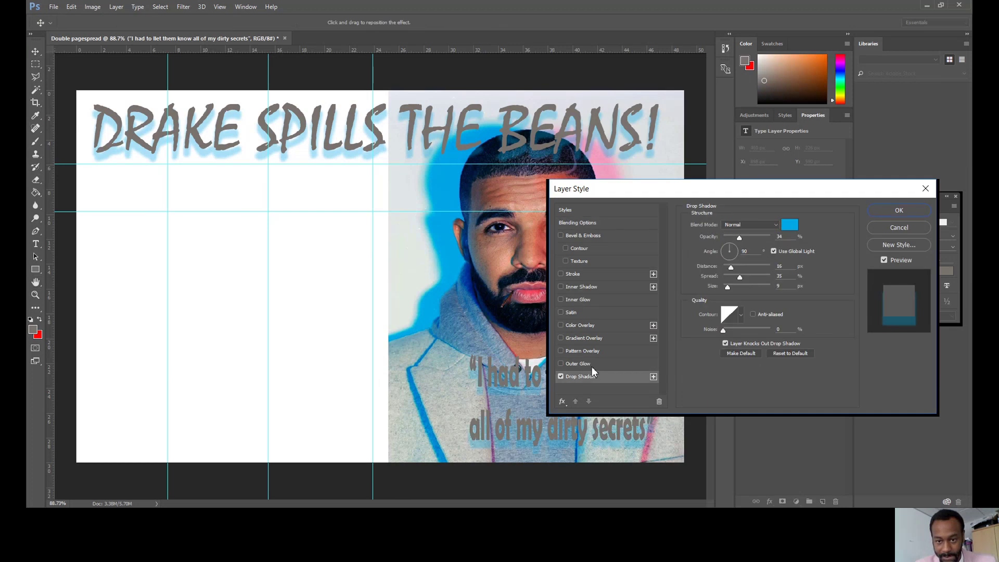
click(793, 227)
mouse_move(715, 190)
mouse_down()
mouse_move(717, 163)
mouse_move(708, 165)
mouse_up()
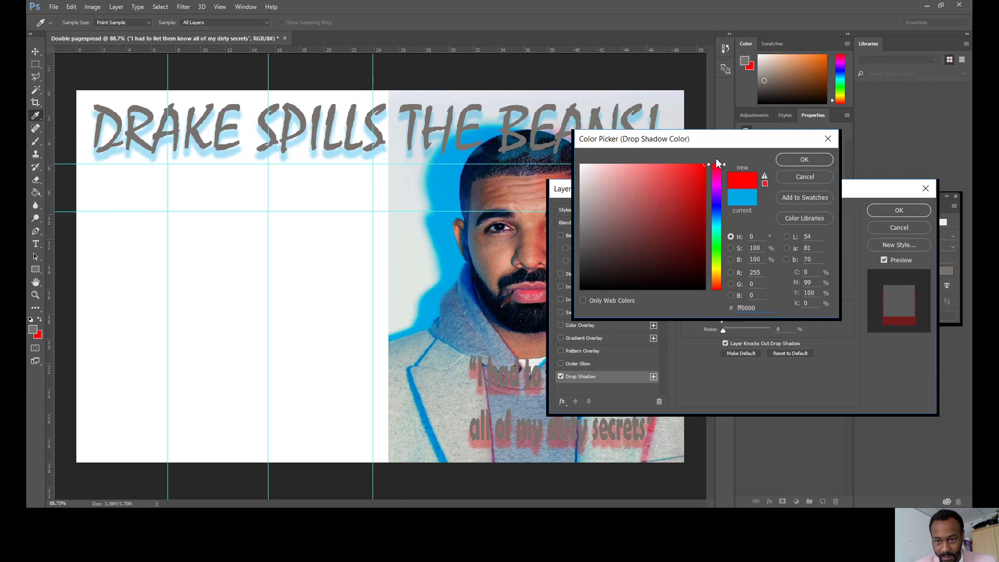
click(790, 160)
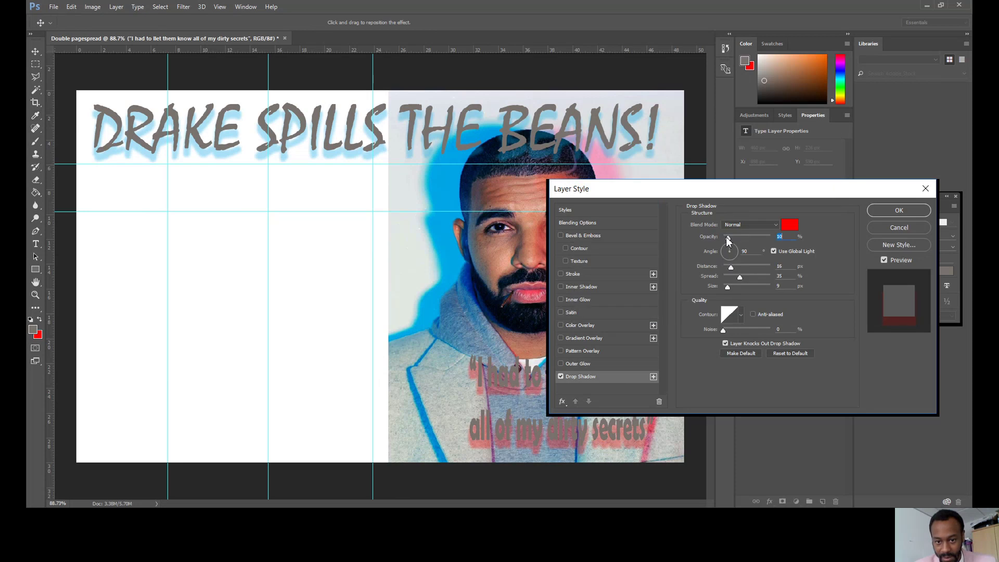
Set the quote's red drop shadow to about 85% opacity and 0 px distance, raise its spread slightly, and apply the effect.
drag(728, 237, 729, 238)
click(730, 266)
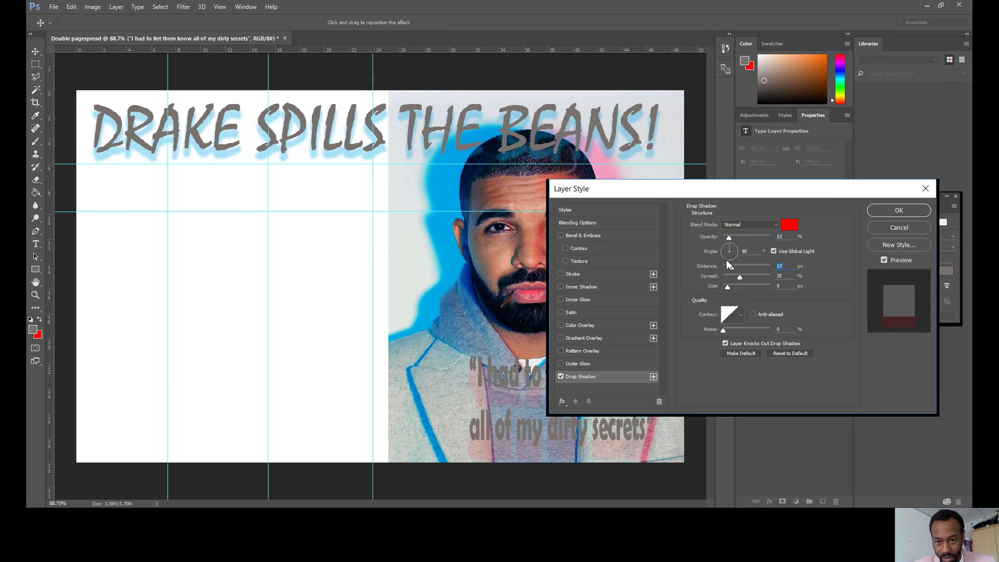
text(0)
drag(741, 236, 765, 229)
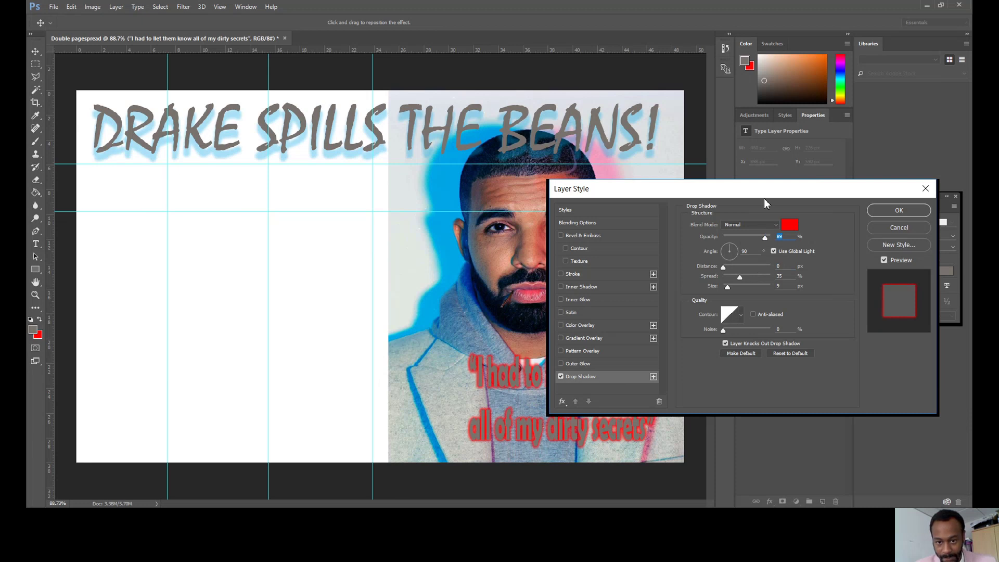
mouse_move(763, 198)
mouse_down()
mouse_move(905, 143)
mouse_move(783, 136)
mouse_move(759, 214)
mouse_up()
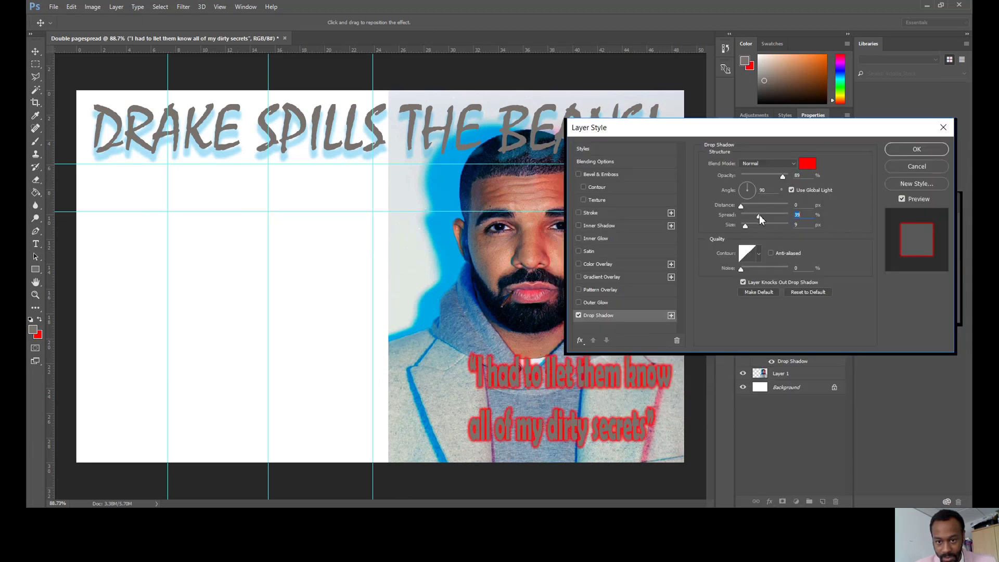
click(916, 150)
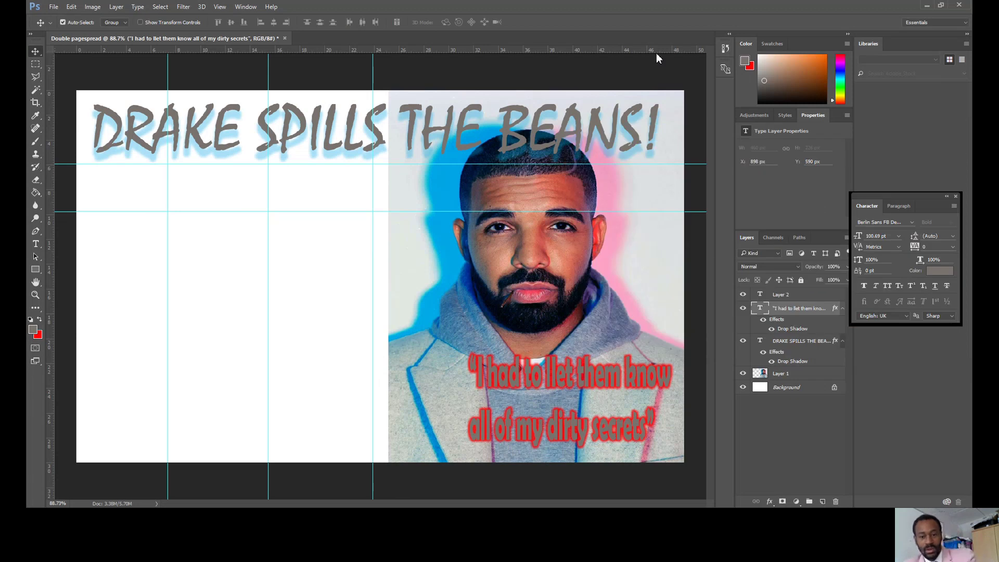
Scale the quote to about 68% width and 78% height, keep it over the portrait's lower outer corner, and apply the transformation.
key(ctrl+t)
drag(472, 349, 523, 379)
mouse_move(644, 391)
mouse_down()
mouse_move(656, 361)
mouse_move(648, 354)
mouse_move(666, 353)
mouse_move(640, 392)
mouse_up()
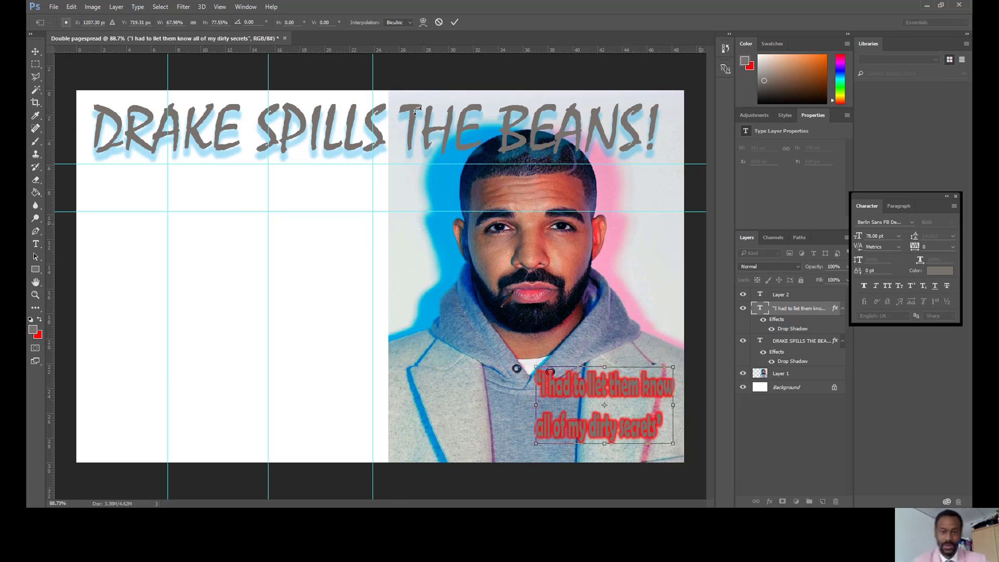
click(36, 77)
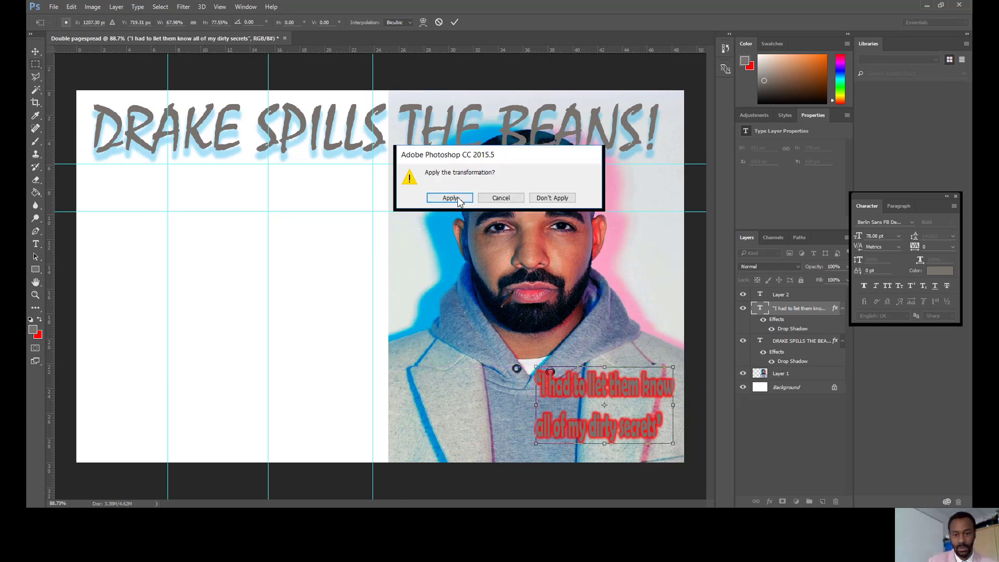
click(457, 199)
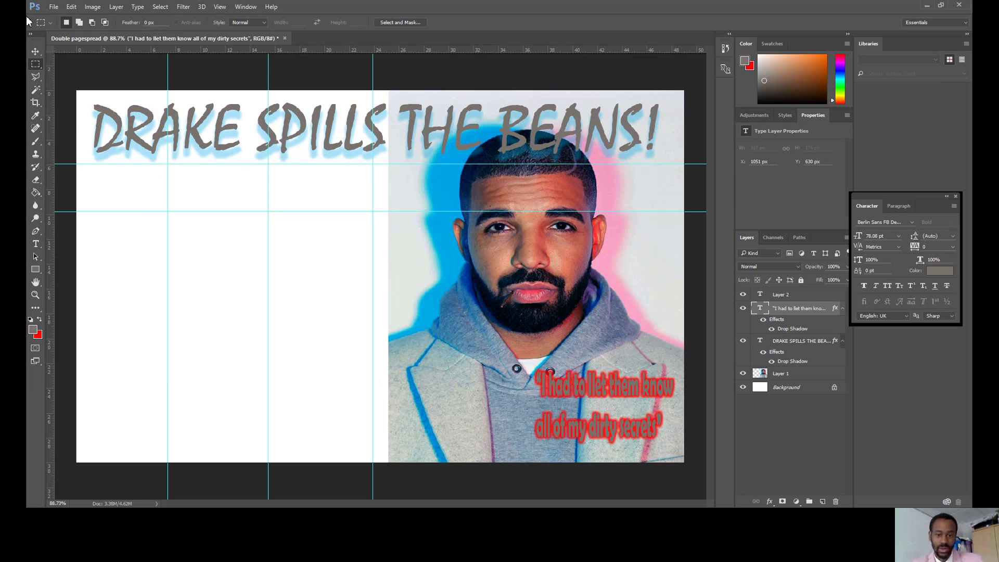
Create a text box about 208 by 547 px in the first column below the lower guide, with a 24 pt font size.
click(33, 246)
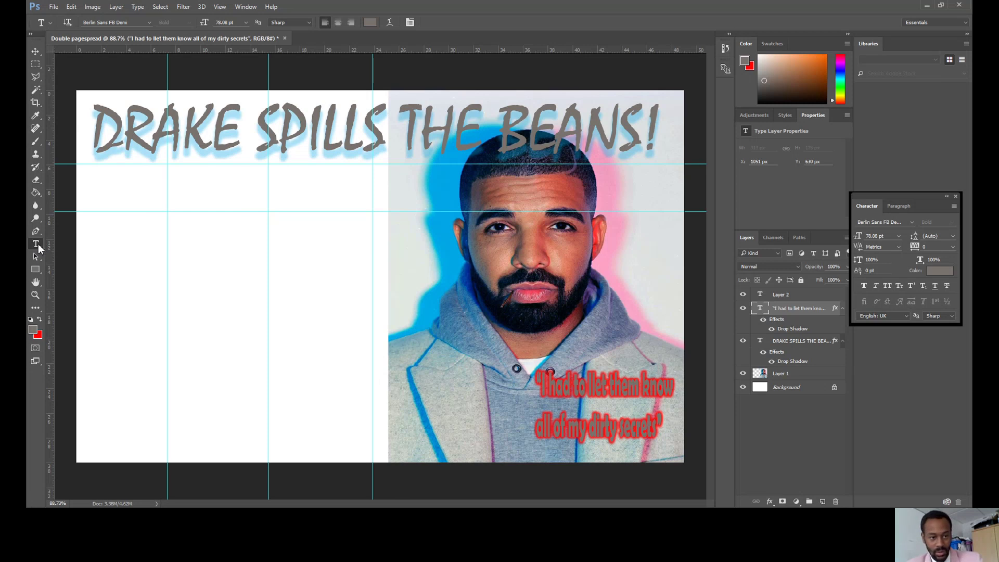
drag(82, 223, 167, 457)
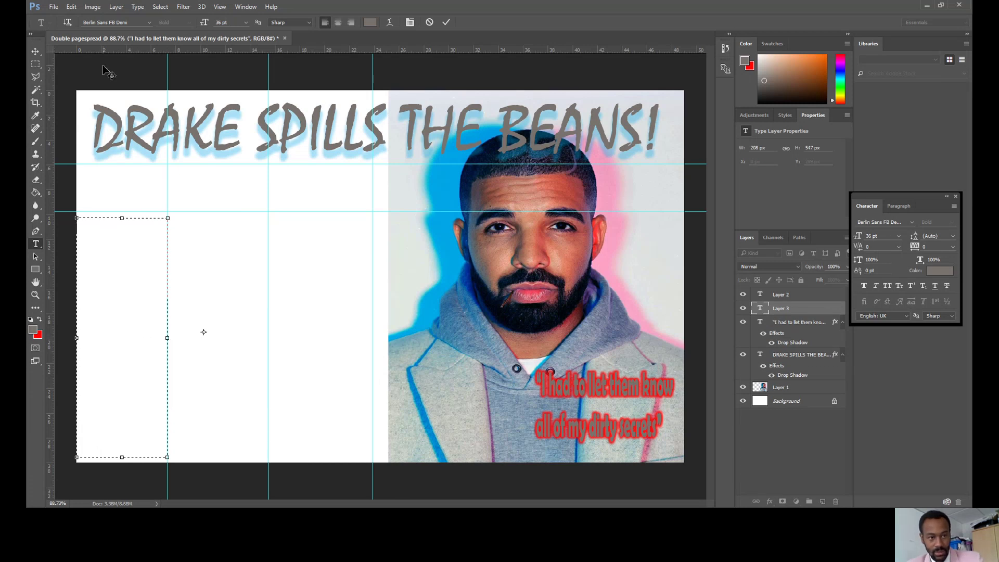
click(244, 23)
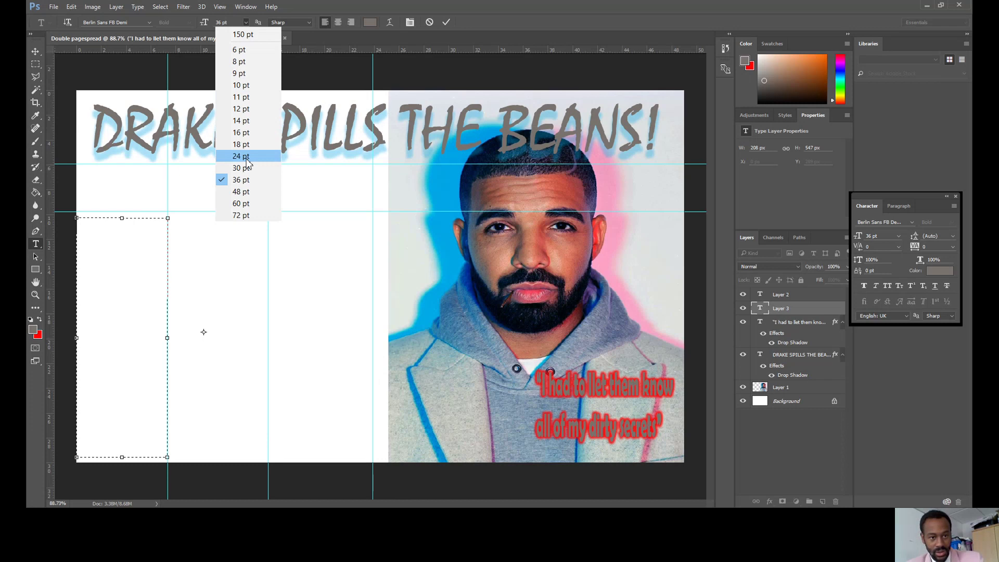
click(244, 203)
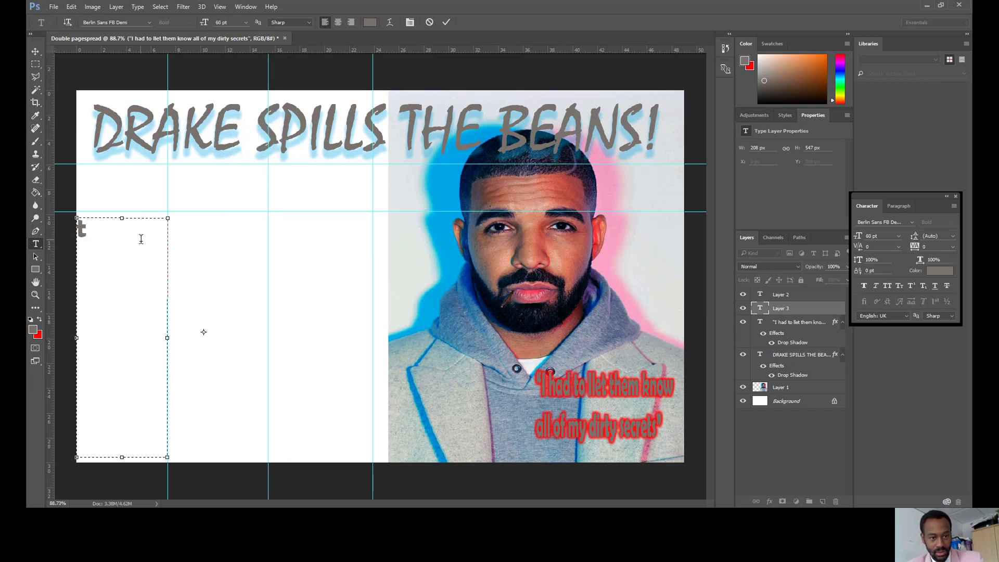
click(248, 24)
click(244, 155)
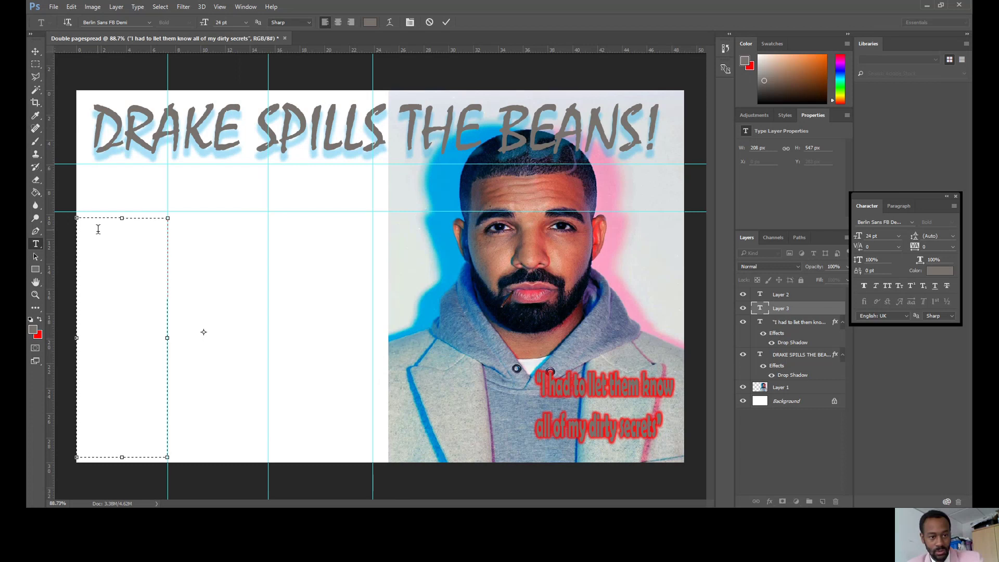
Fill the first column's text box with repeated "h" placeholder text and nudge the block slightly away from the page edge.
text(hhhhhhhhhhhhhhhhhhhhhhhhhhh)
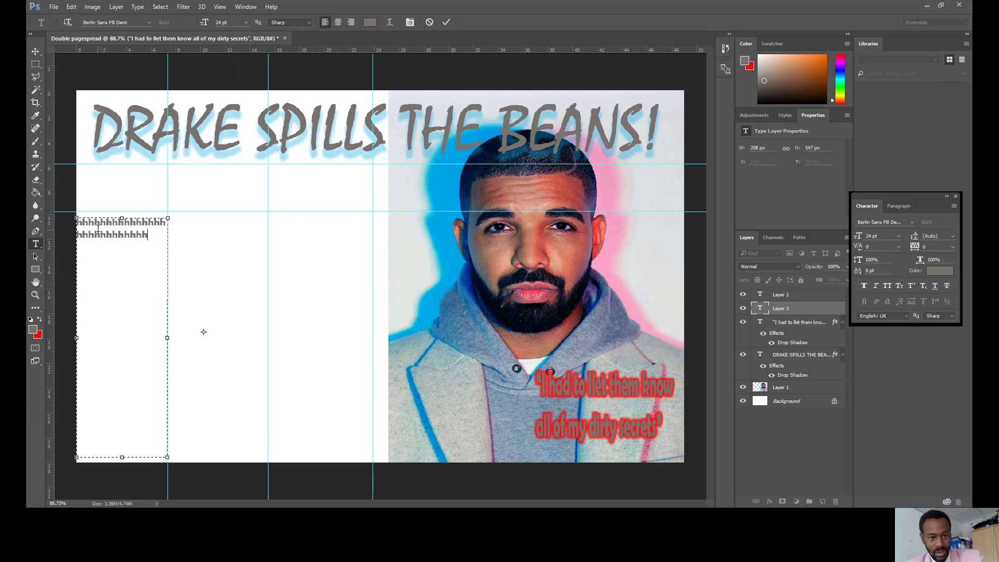
text(hhhhhhhhhhhhhhhhhhhhhhhhhhhhhhhhhhhhhhhhhhhhhhhhhhhhhhhhhhhhhhhhhhh)
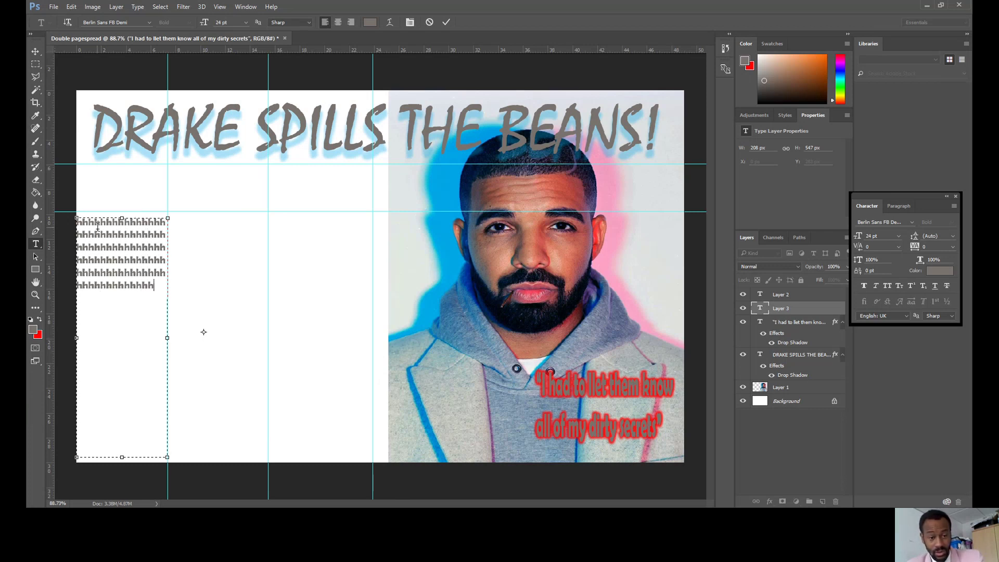
text(hhhhhhhhhhhhhhhhhhhhhhhhhhhhhhhhhhhhhhhhhhhhhhhhhhhhhhhhhhhhhhhhhhhhhhhhhhhhh)
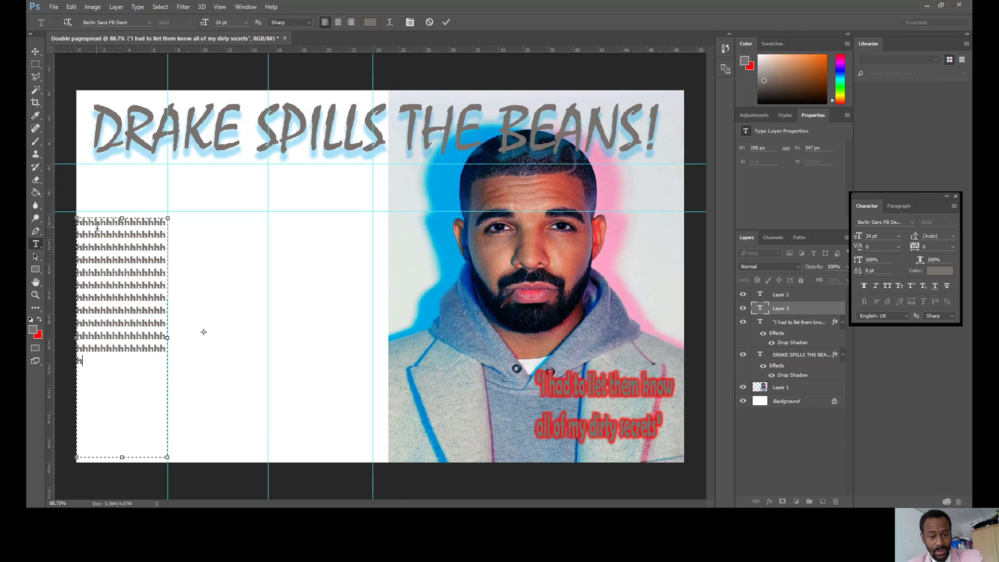
text(hhhhhhhhhhhhhhhhhhhhhhhhhhhhhhhhhhhhhhhhhhhhhhhhhhhhhhhhhhhhhhhh)
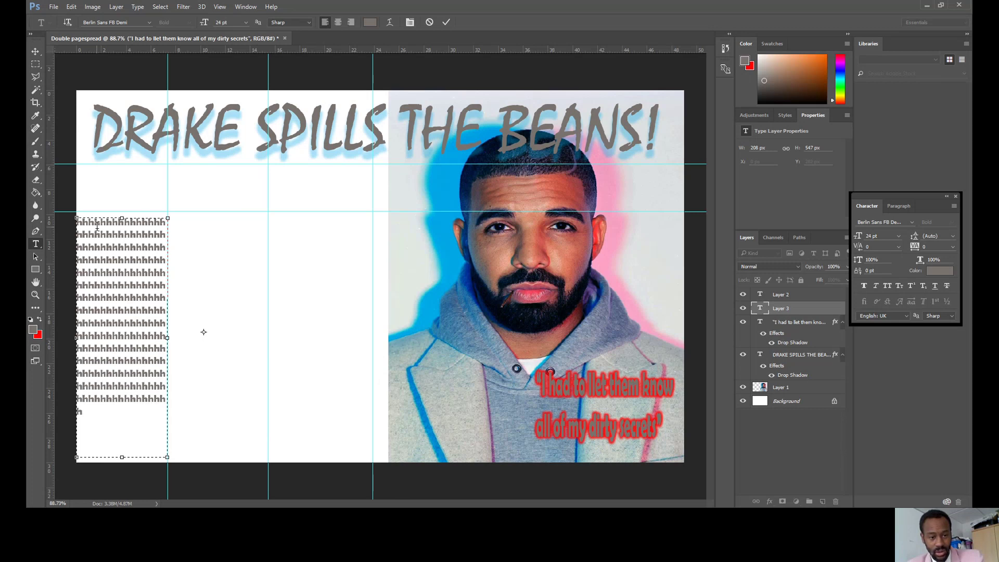
text(hhhhhhhhhhhhhhhhhhhhhhhhhhhhhhhhhhhhhhhhhhhhhhhhhhhhhhhhhhh)
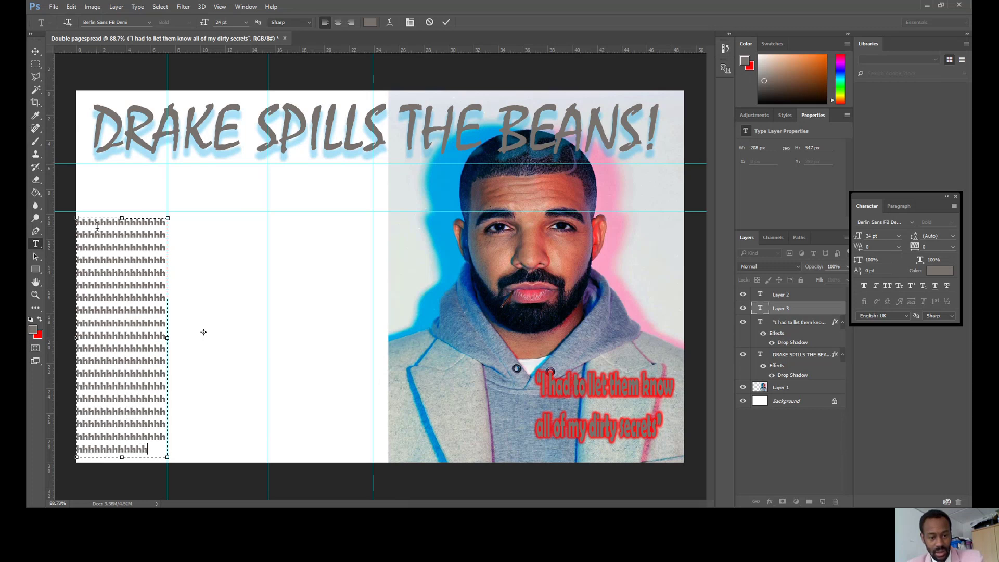
click(35, 51)
drag(147, 247, 150, 247)
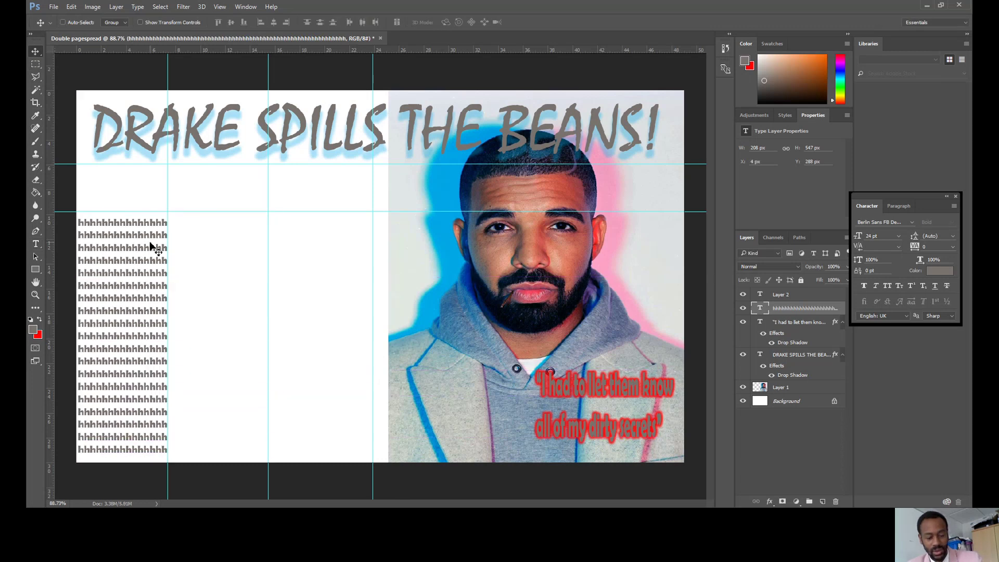
key(ctrl+shift+alt+n)
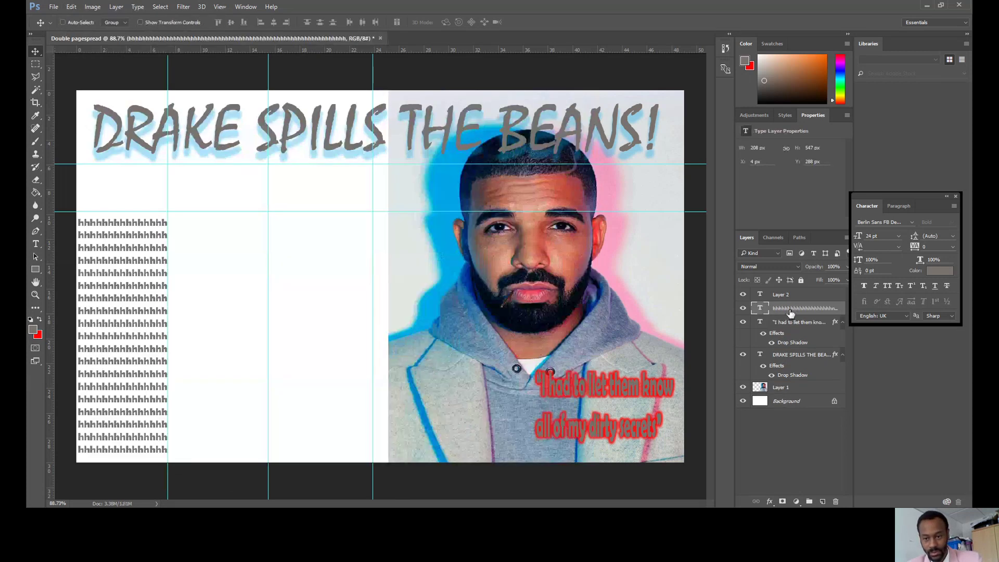
right_click(790, 313)
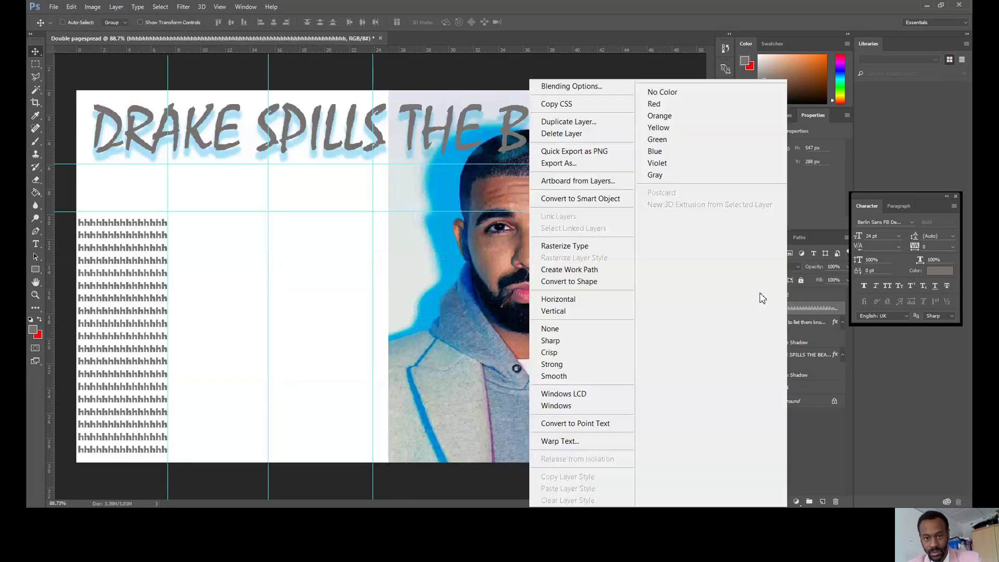
click(804, 309)
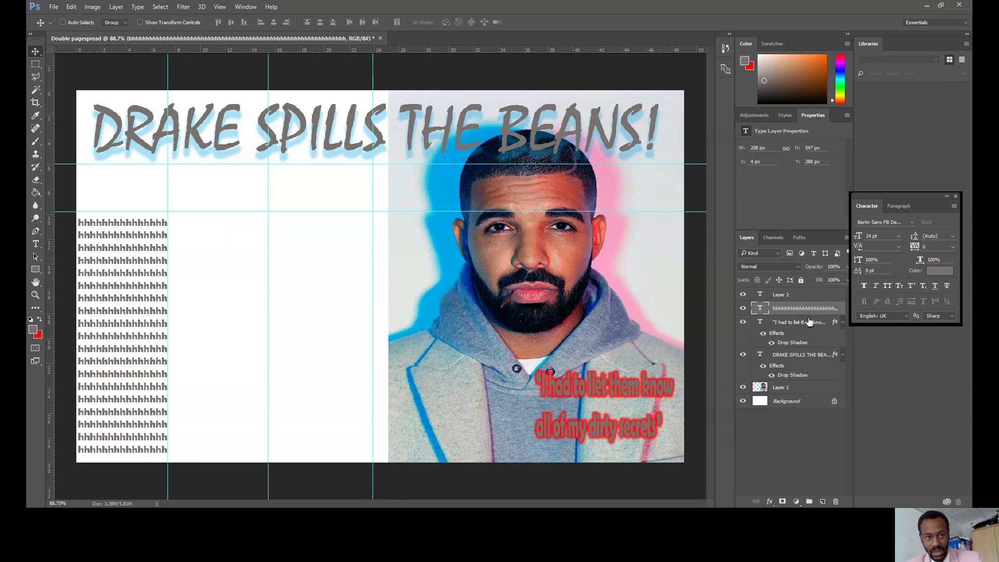
click(71, 8)
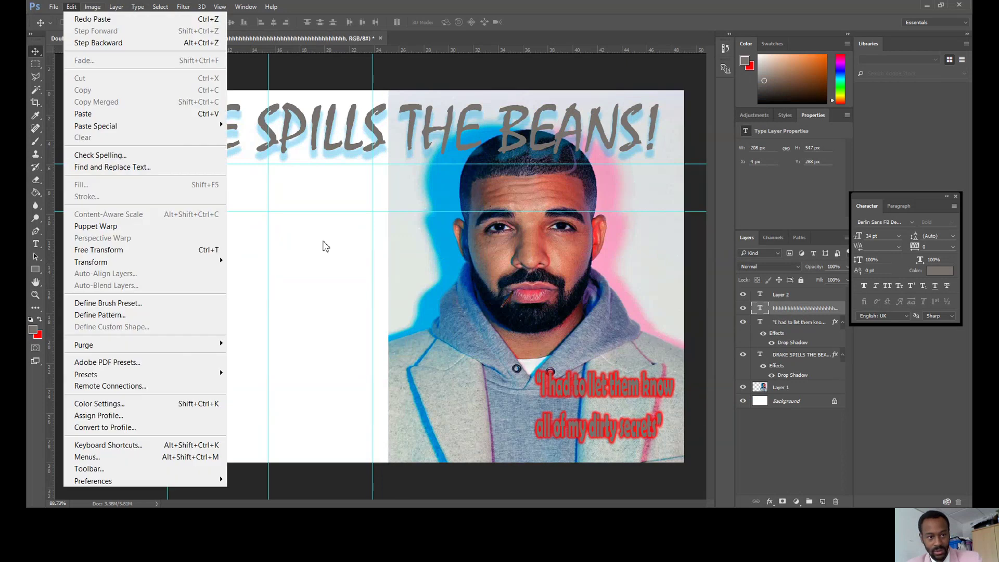
click(795, 299)
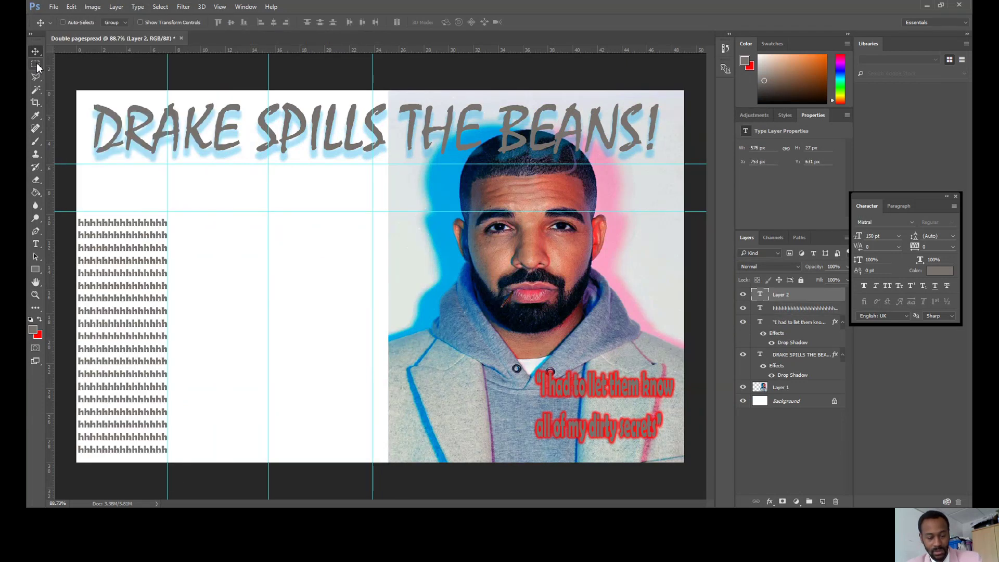
click(36, 64)
key(v)
drag(141, 260, 116, 254)
Make a rectangular selection around the placeholder text column and copy it to a new layer.
click(792, 308)
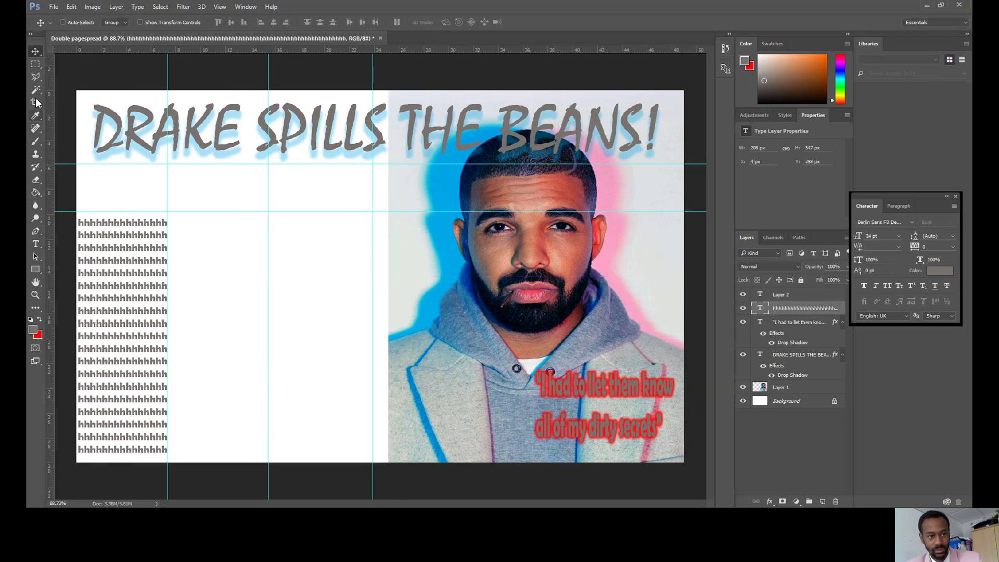
key(m)
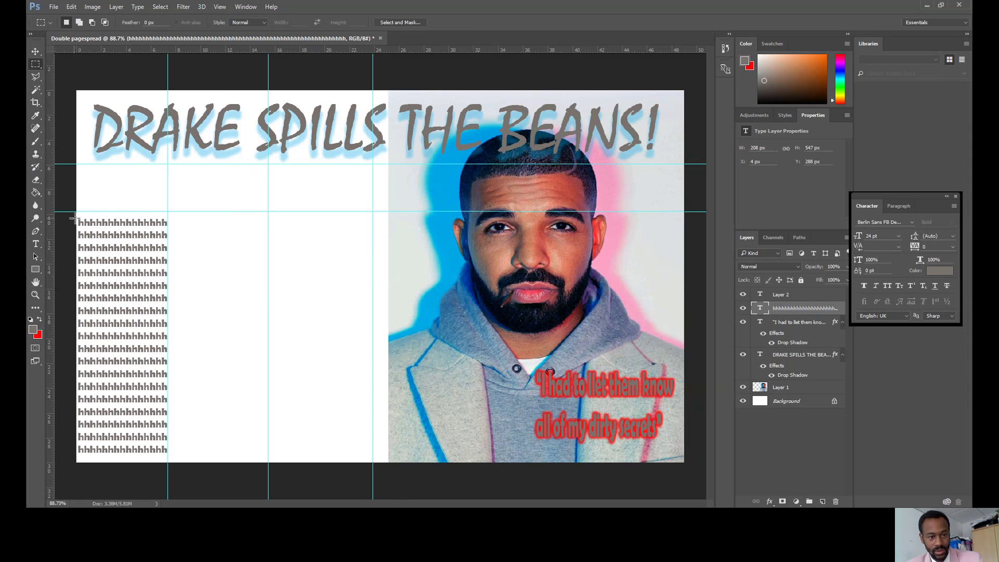
drag(74, 213, 171, 459)
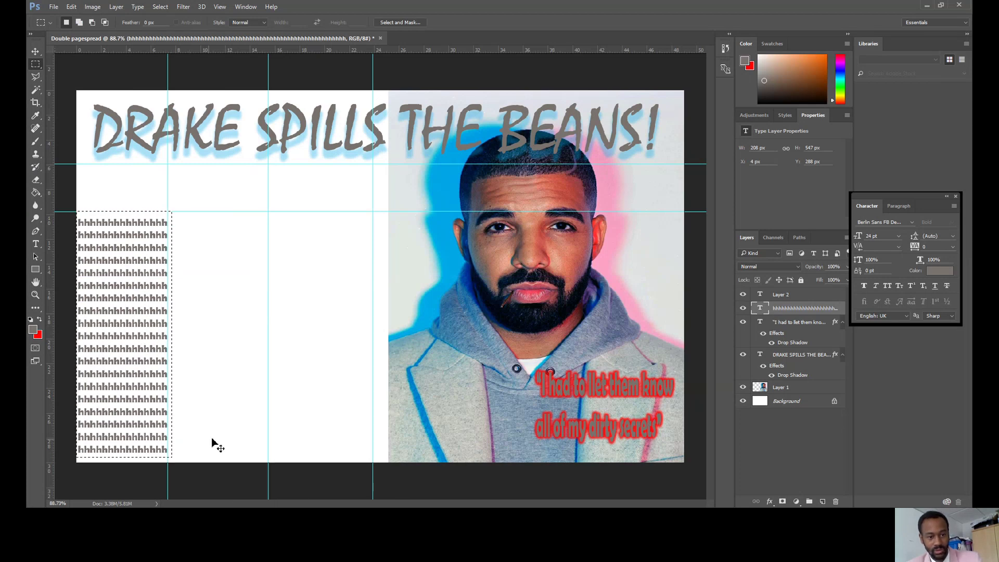
key(ctrl+j)
click(37, 51)
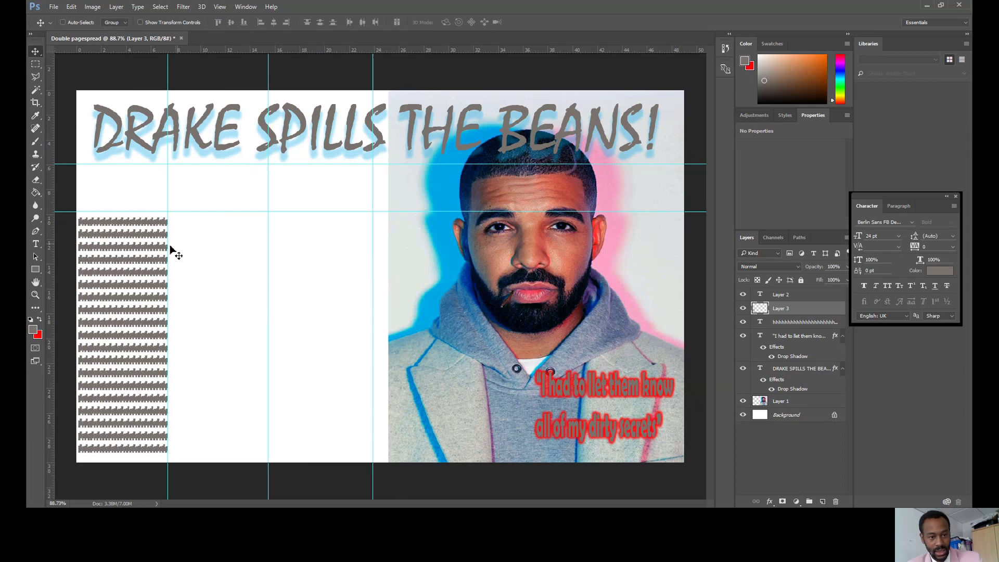
Move the copied text block into the second column and place a duplicate of it in the third column.
drag(213, 270, 237, 250)
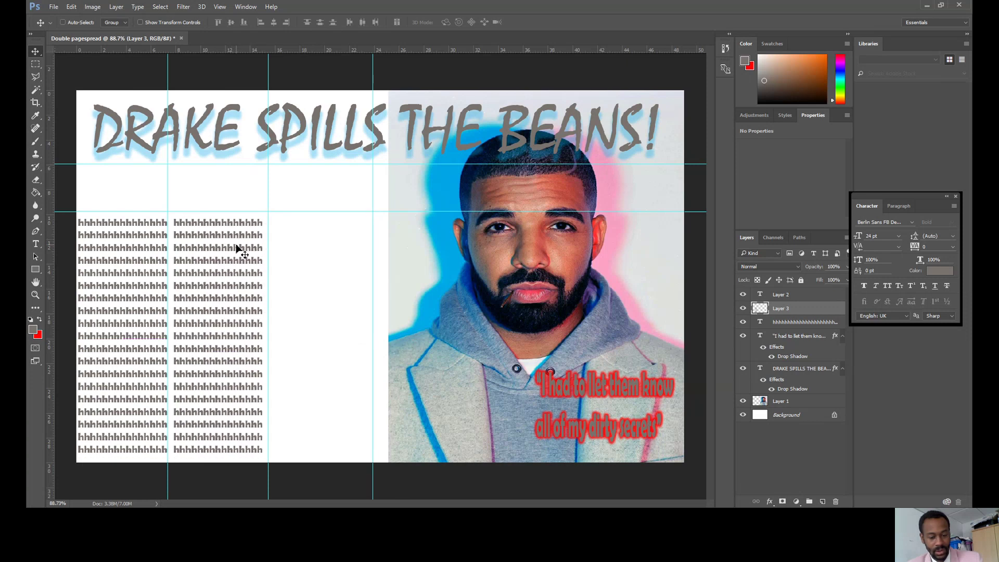
key(ctrl)
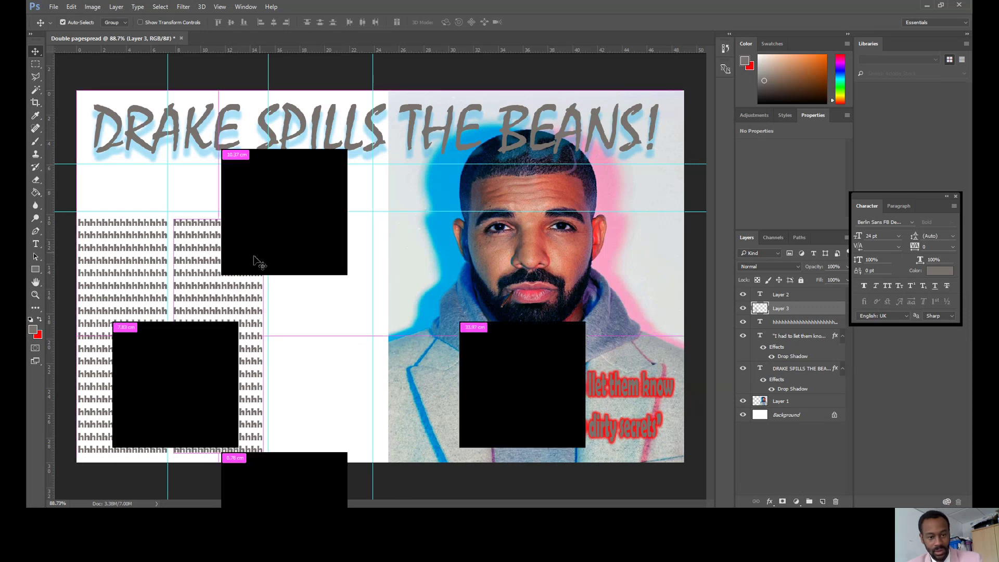
drag(255, 260, 357, 260)
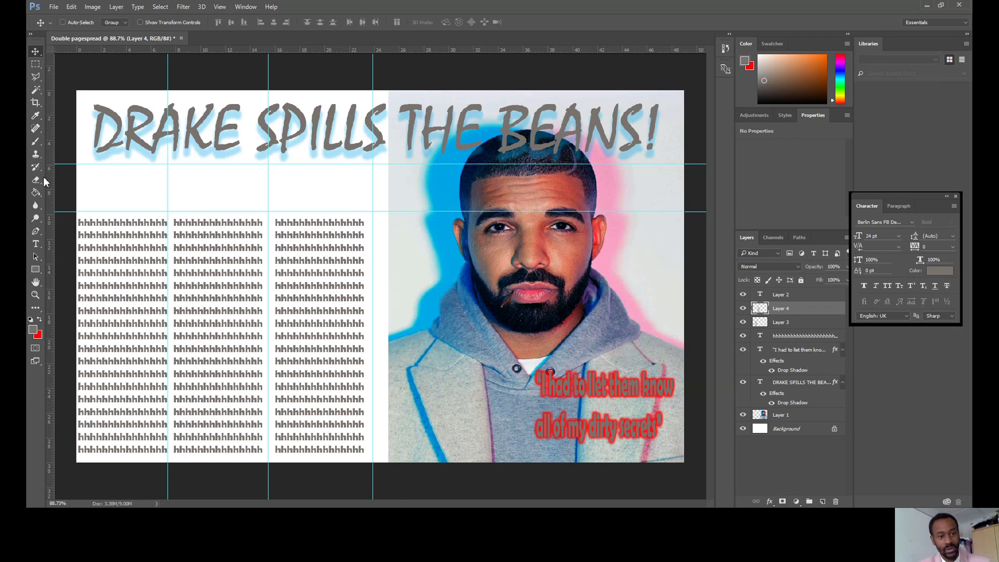
Enlarge the first letter of the first text column to 72 pt as a drop cap.
click(35, 243)
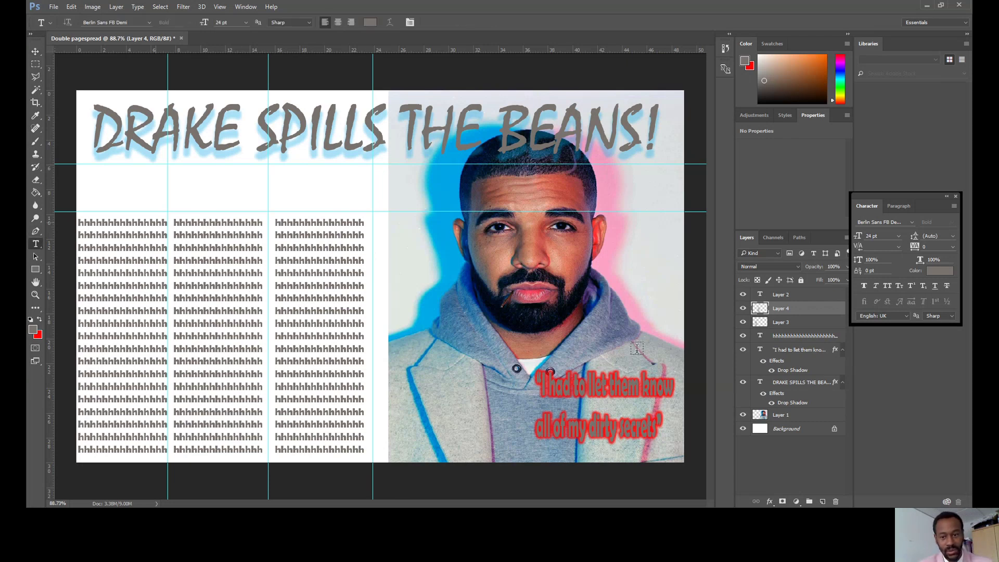
click(812, 338)
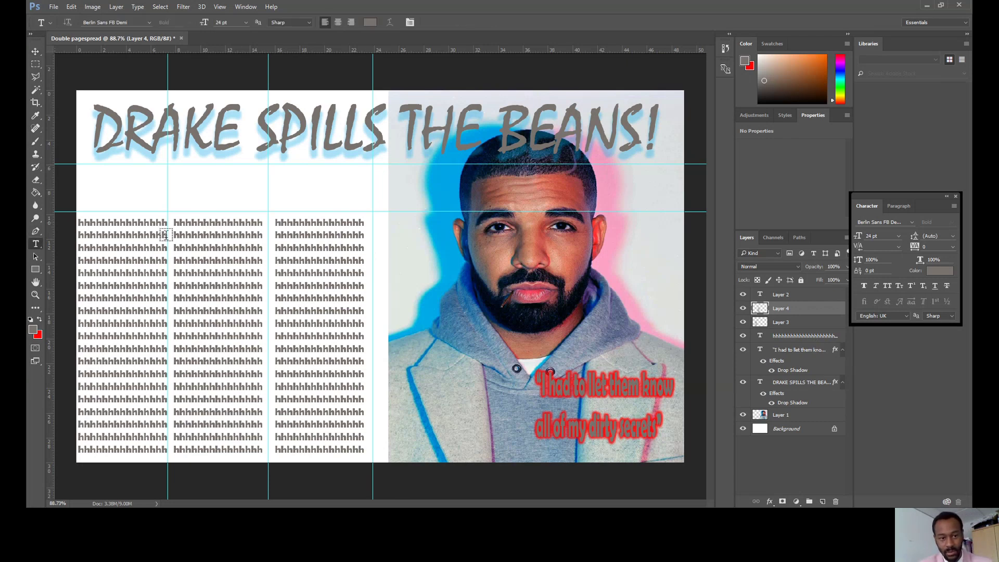
click(82, 235)
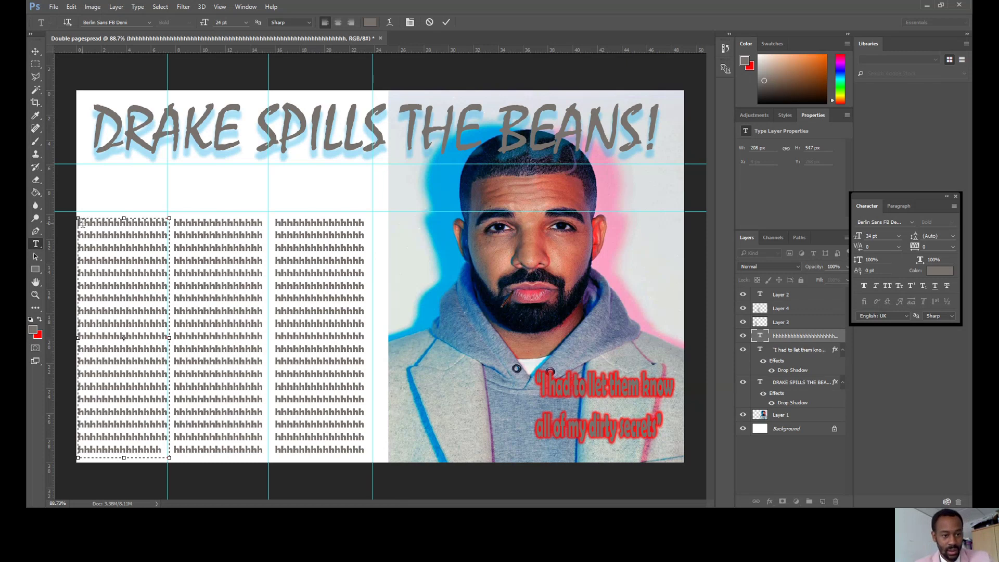
click(246, 22)
click(229, 215)
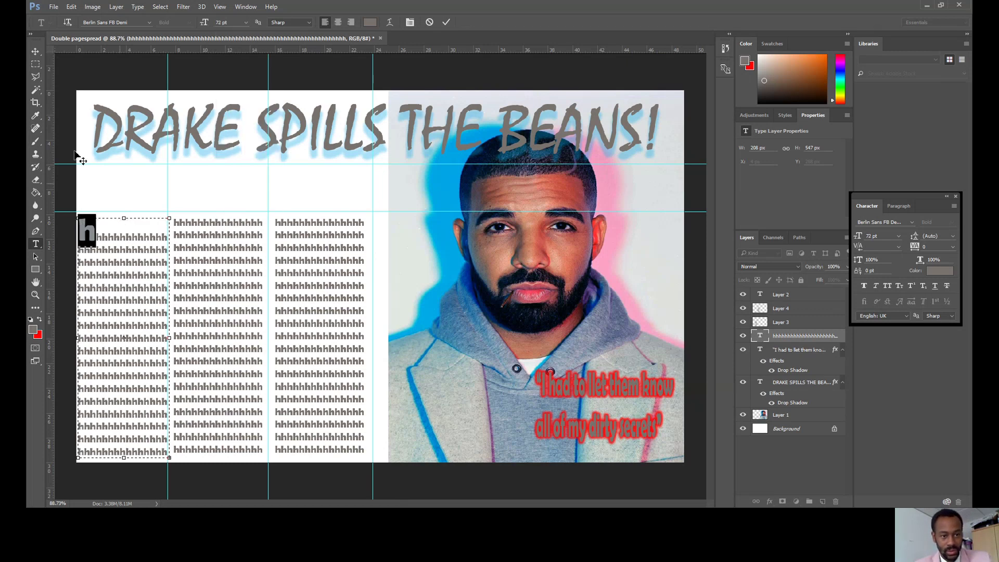
click(35, 52)
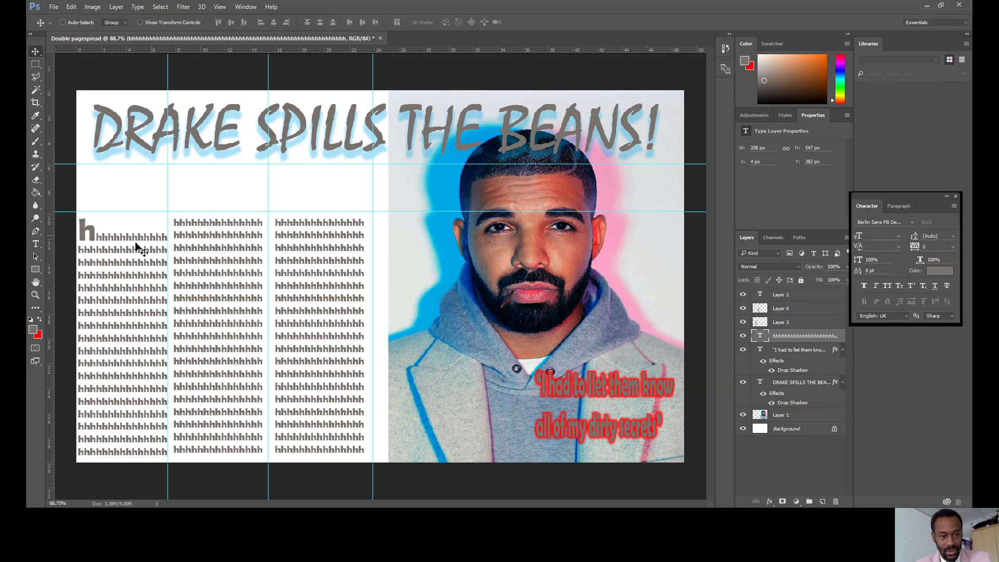
Nudge the drop-cap text column slightly upward to line it up with the two neighbouring columns.
drag(138, 243, 138, 241)
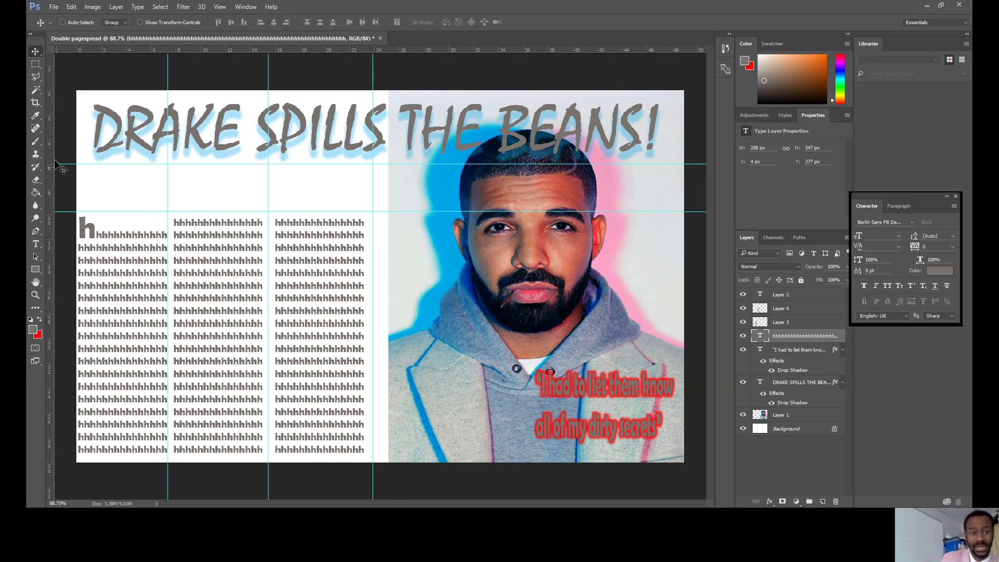
Add a new text layer below the headline reading "Barry Bonds went to Toronto to speak to".
click(35, 244)
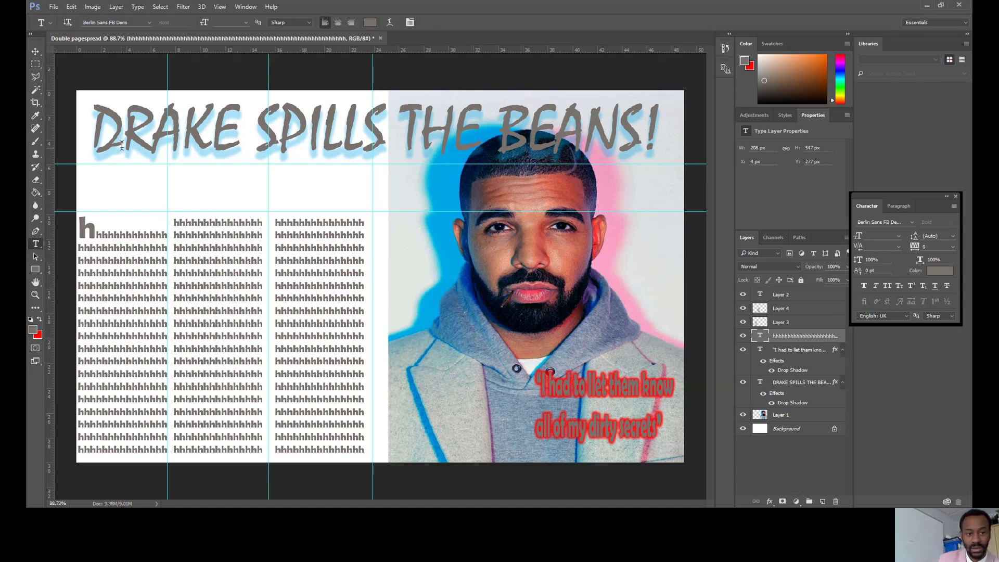
click(94, 176)
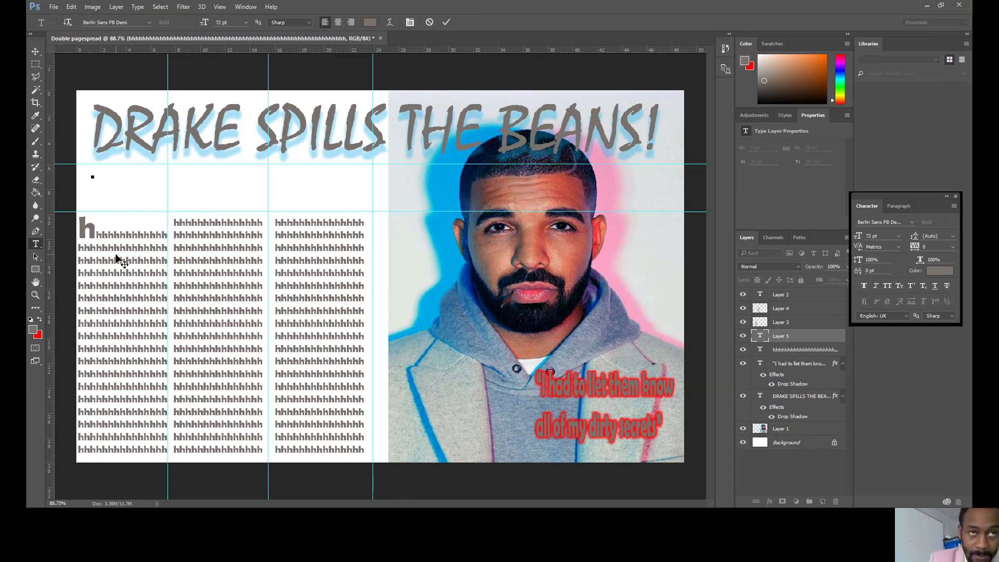
text(B)
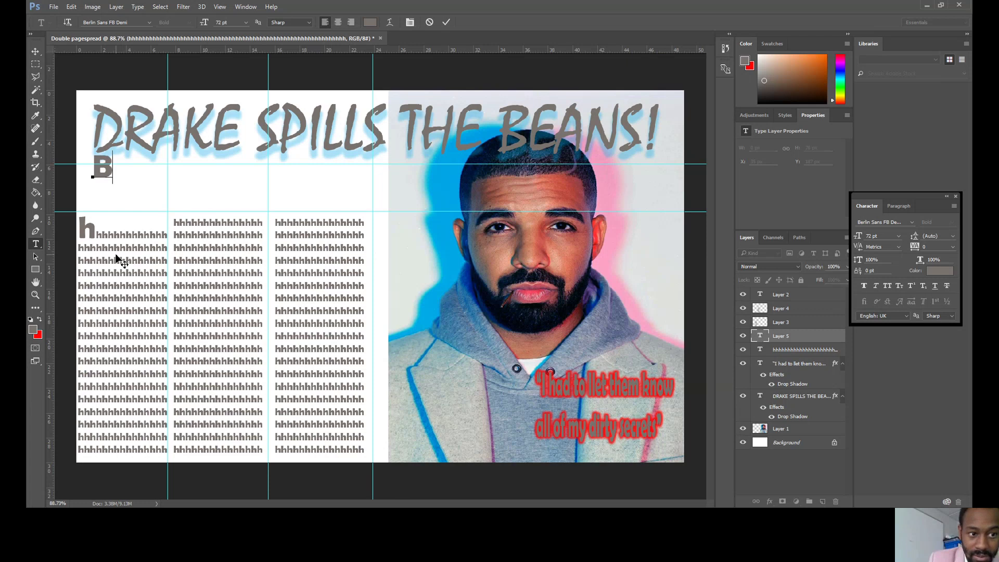
text(arry N)
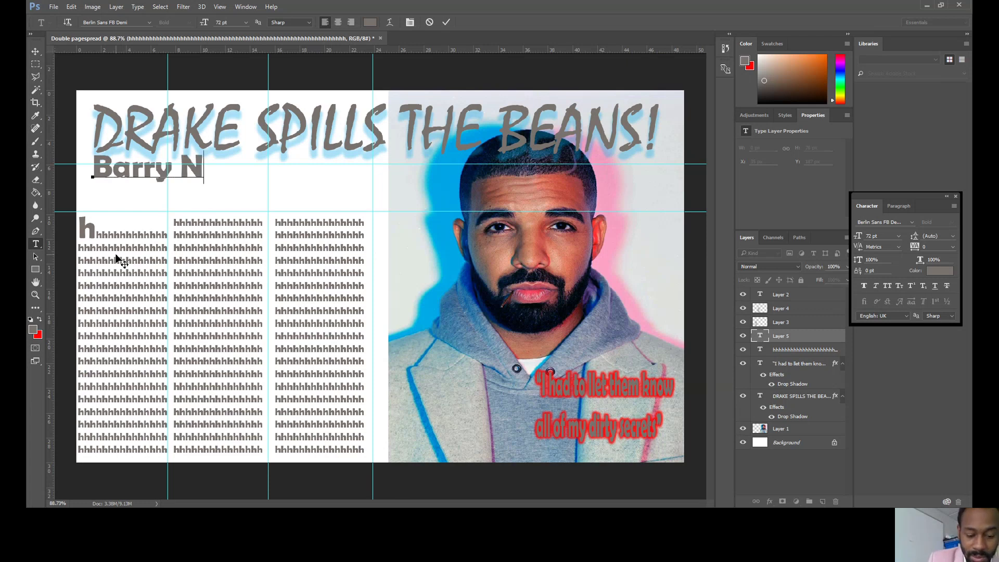
key(BackSpace)
text(Bonds)
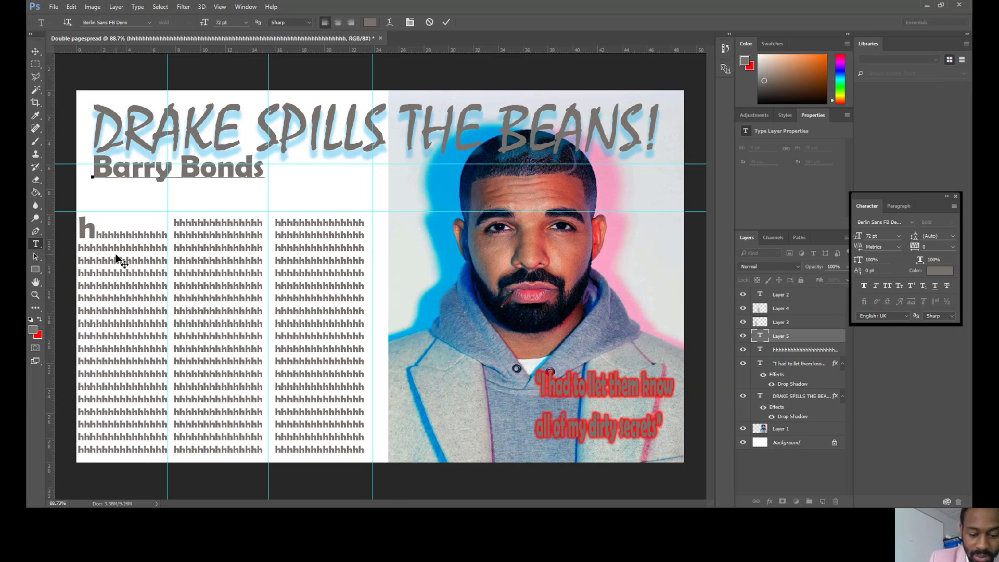
text( went to Toronto)
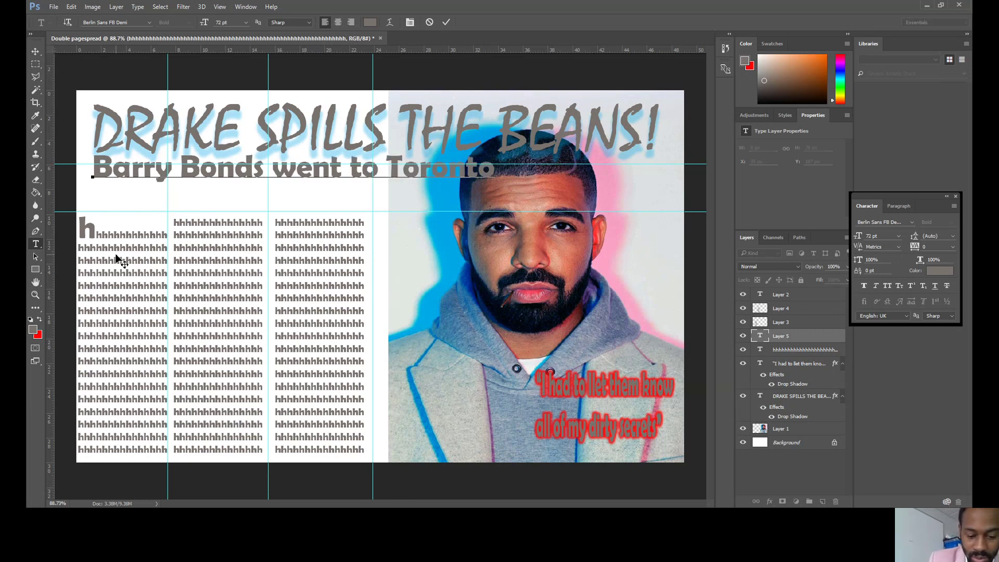
text( to spr)
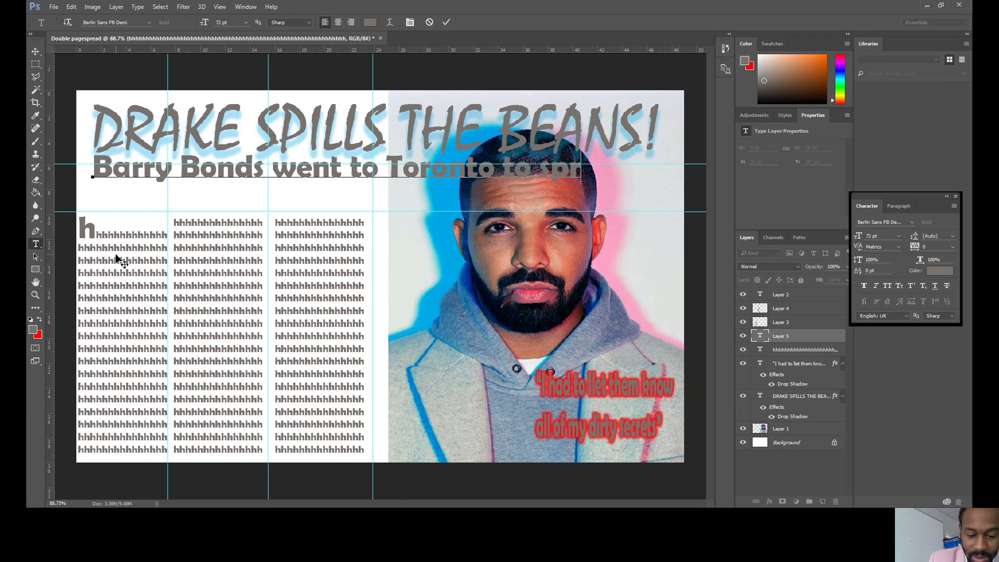
key(BackSpace)
text(eal)
key(BackSpace)
text(k to)
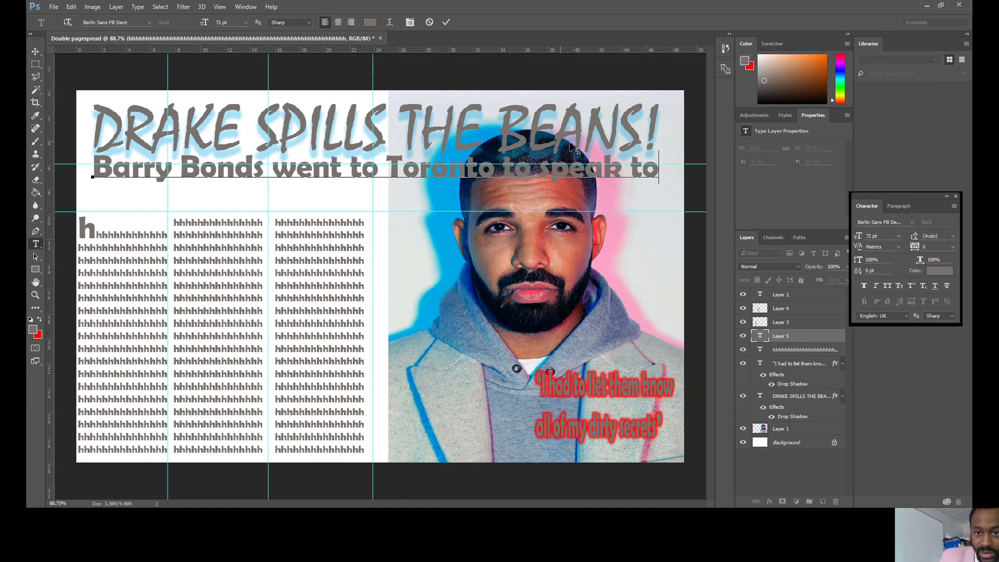
Reduce the introduction line below the headline to 30 pt.
key(ctrl+a)
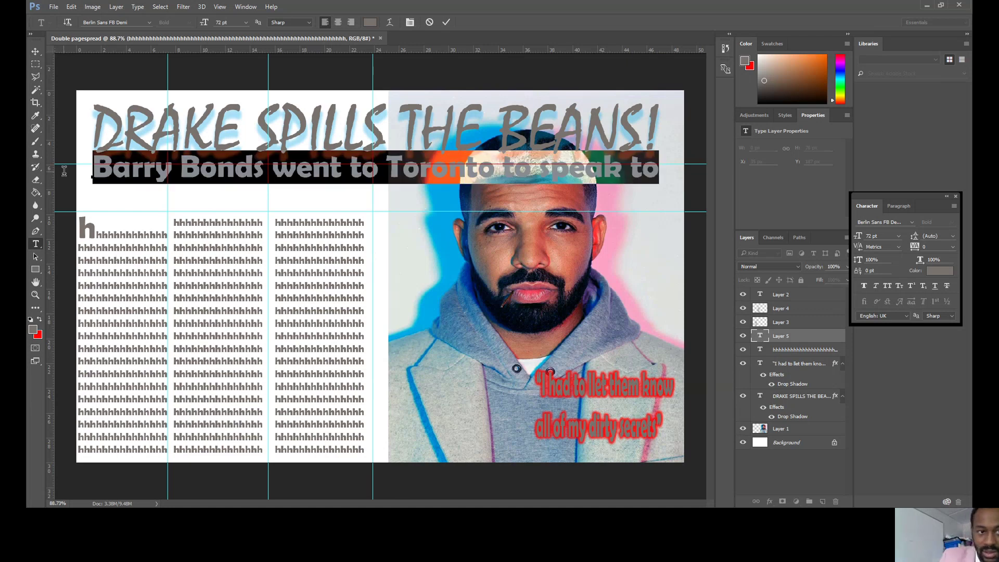
click(246, 23)
click(236, 97)
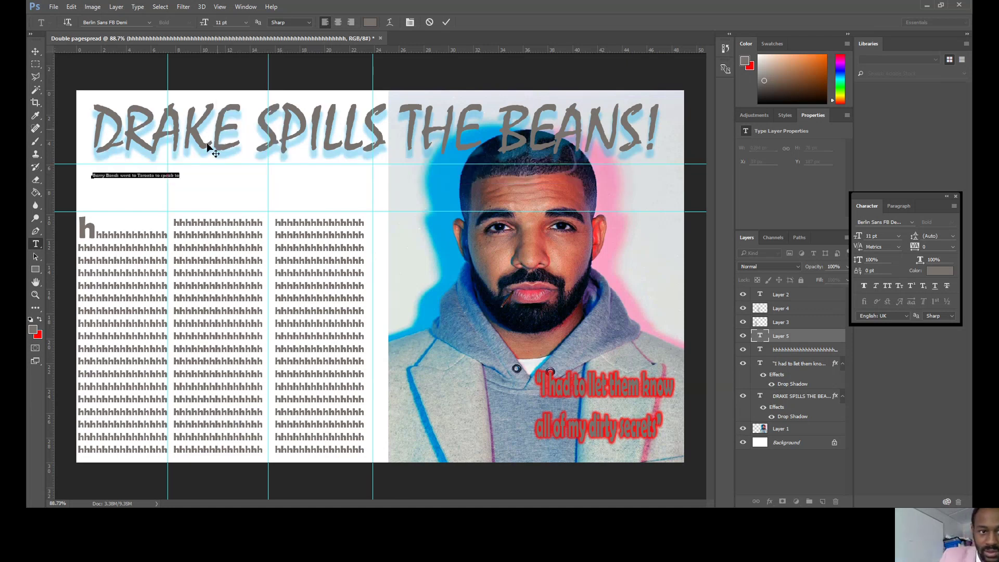
click(245, 23)
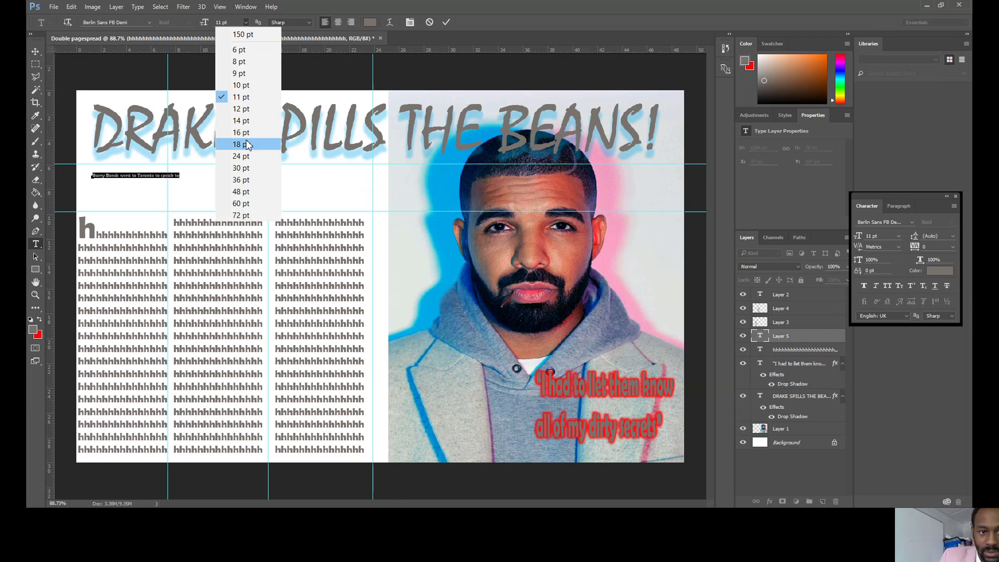
click(245, 190)
click(465, 173)
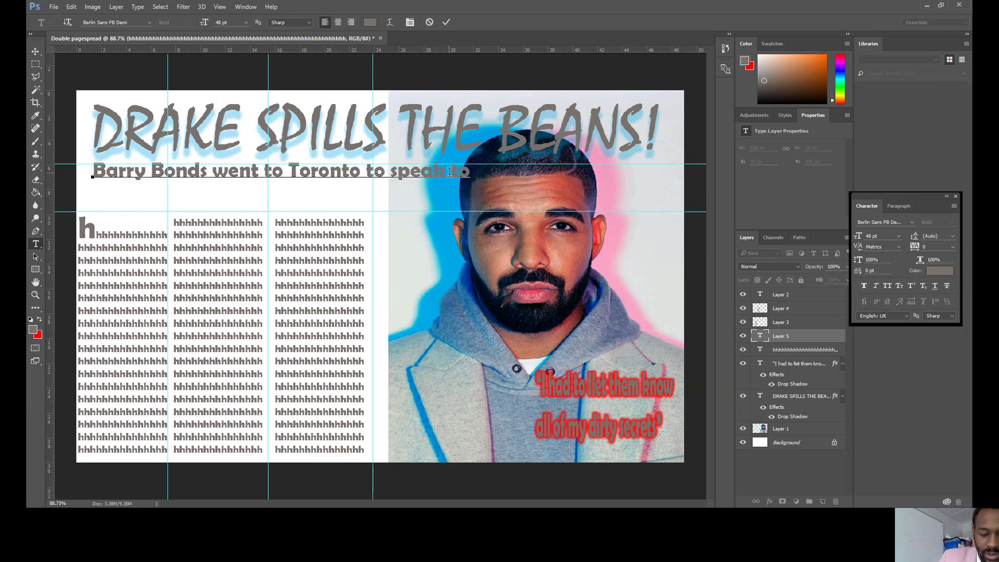
drag(465, 172, 91, 175)
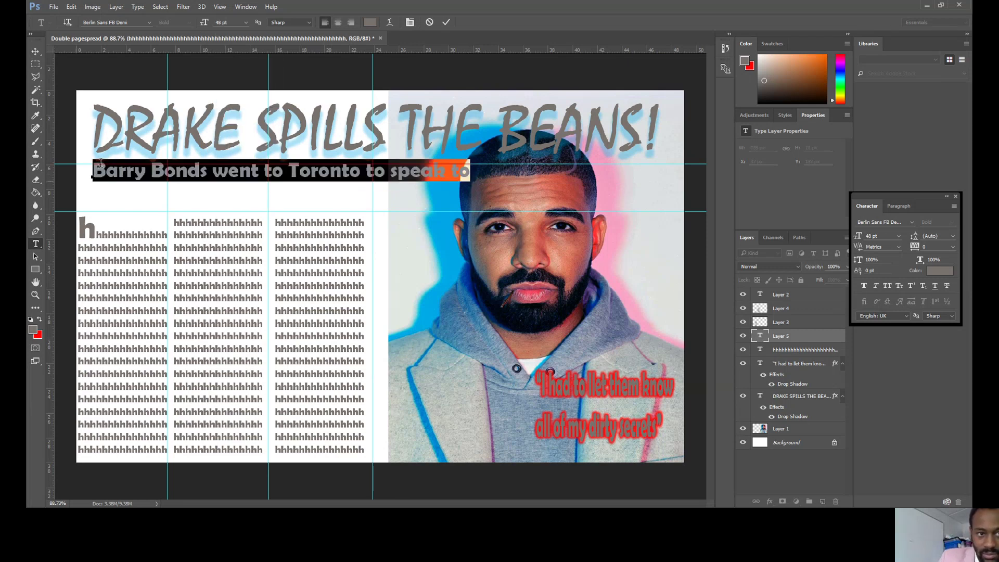
click(245, 23)
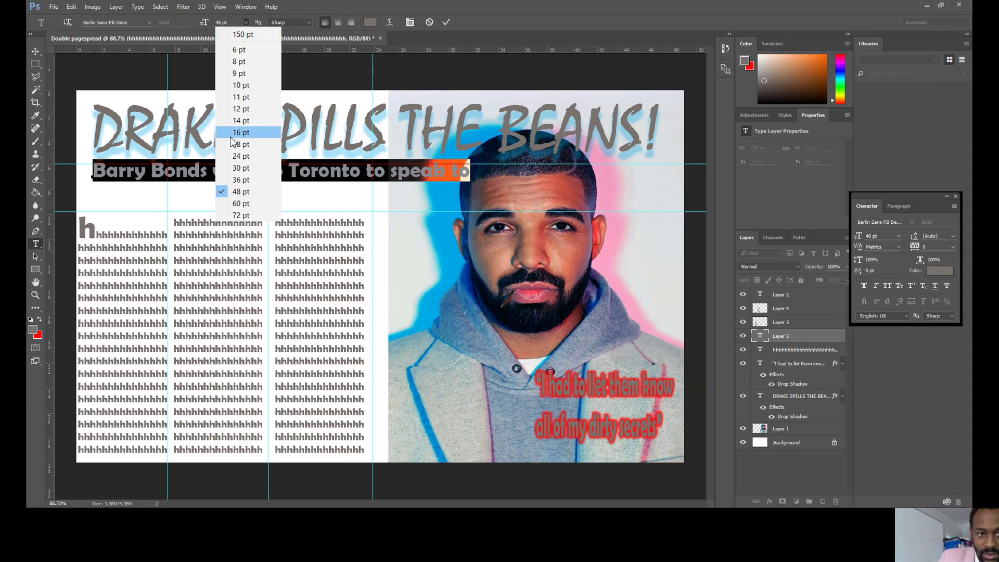
click(245, 169)
Finish the introduction with "Drake" and a second line reading "about all things pop and all things hip hop.".
click(330, 171)
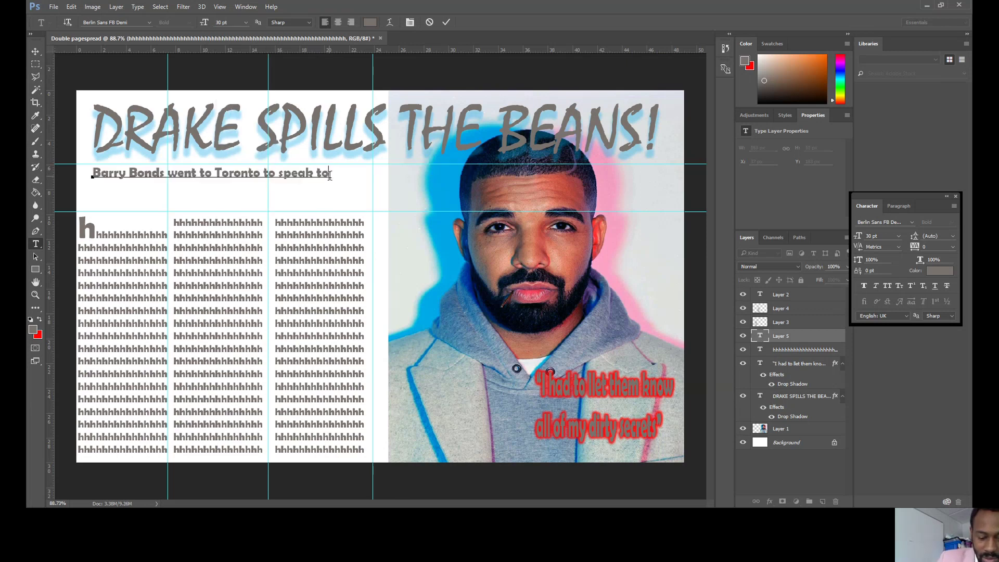
text(d)
text(Dr)
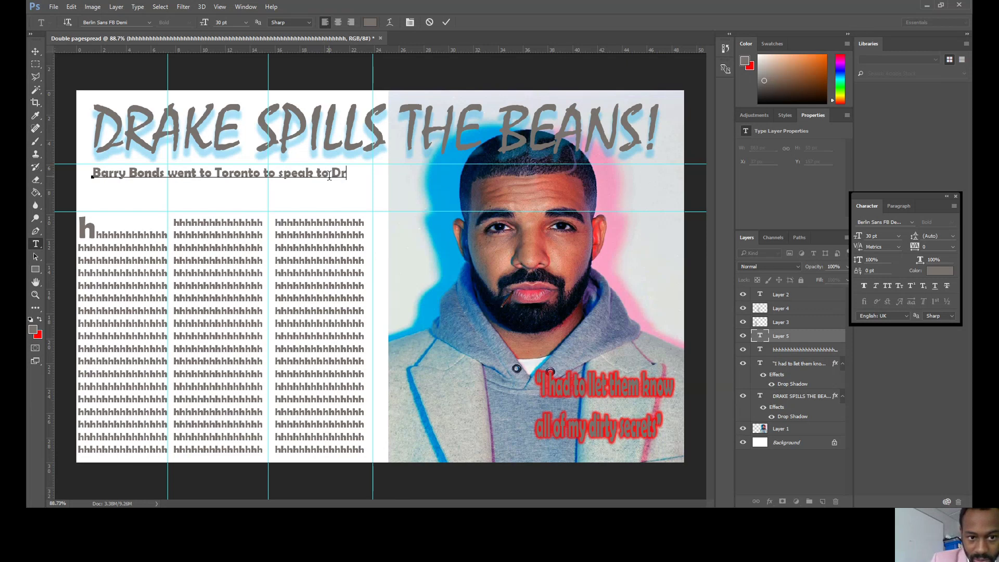
text(AK)
key(BackSpace)
key(BackSpace)
key(BackSpace)
text(rake)
key(Return)
text(about all thi)
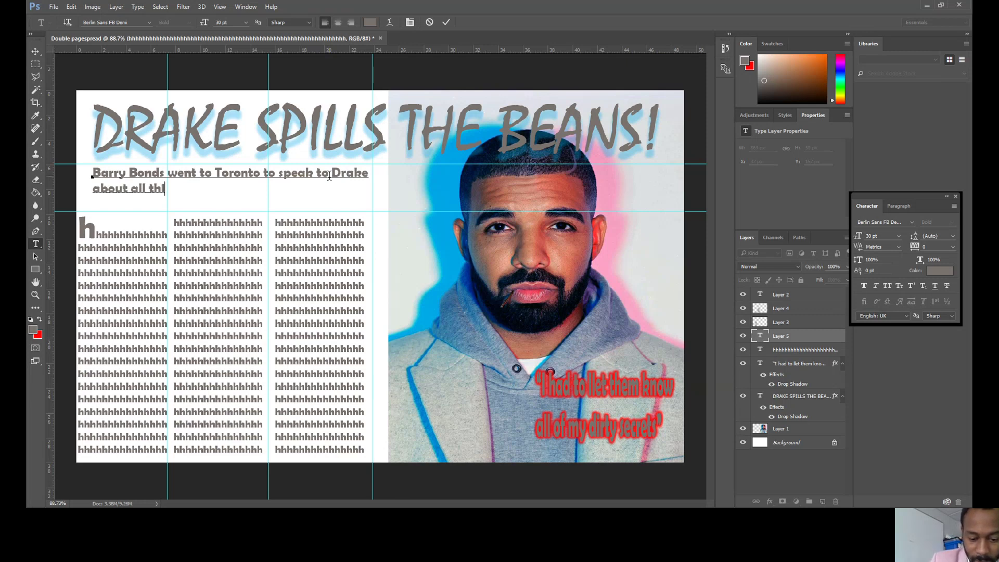
text(ngs pop an)
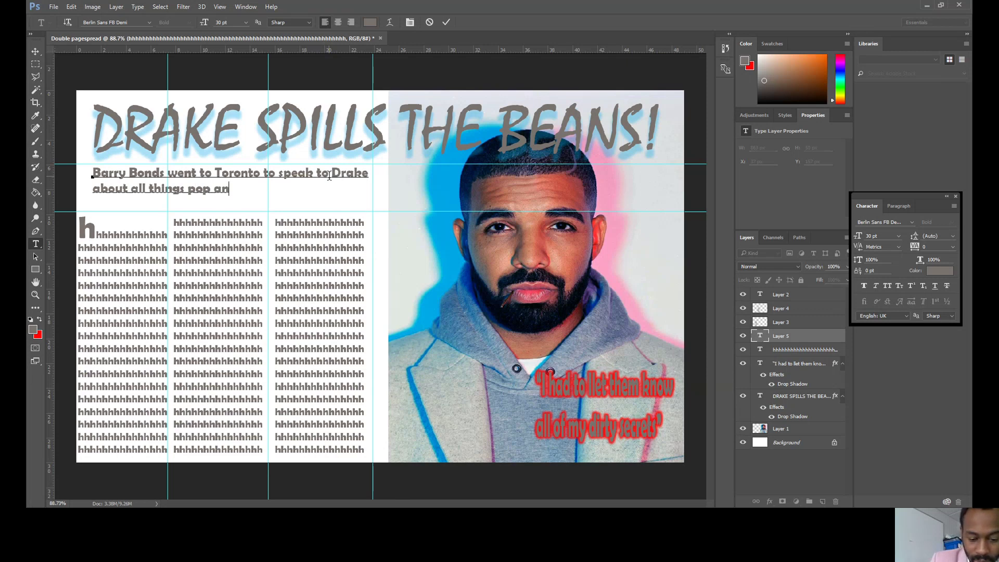
text(d all things)
text( hi)
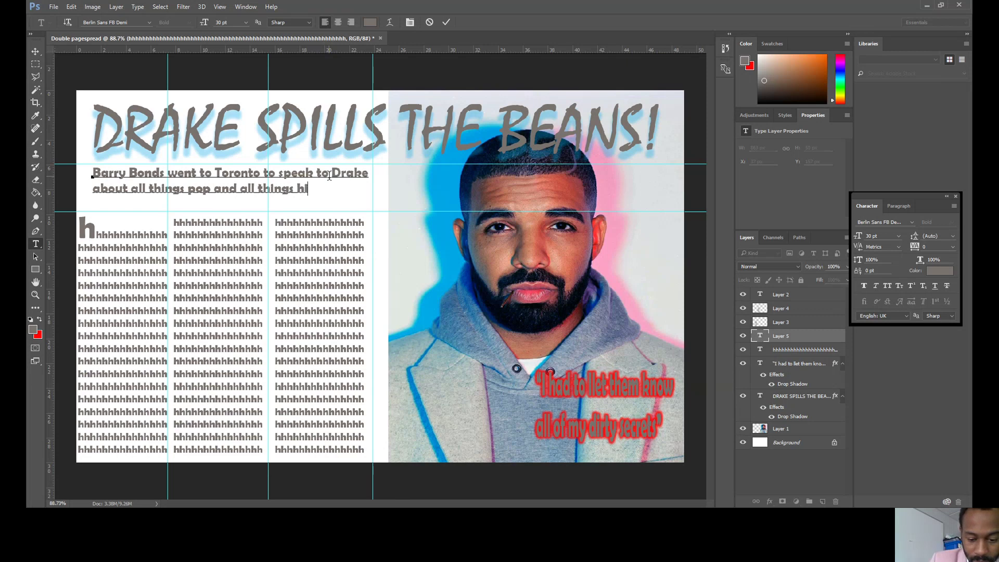
text(p hop)
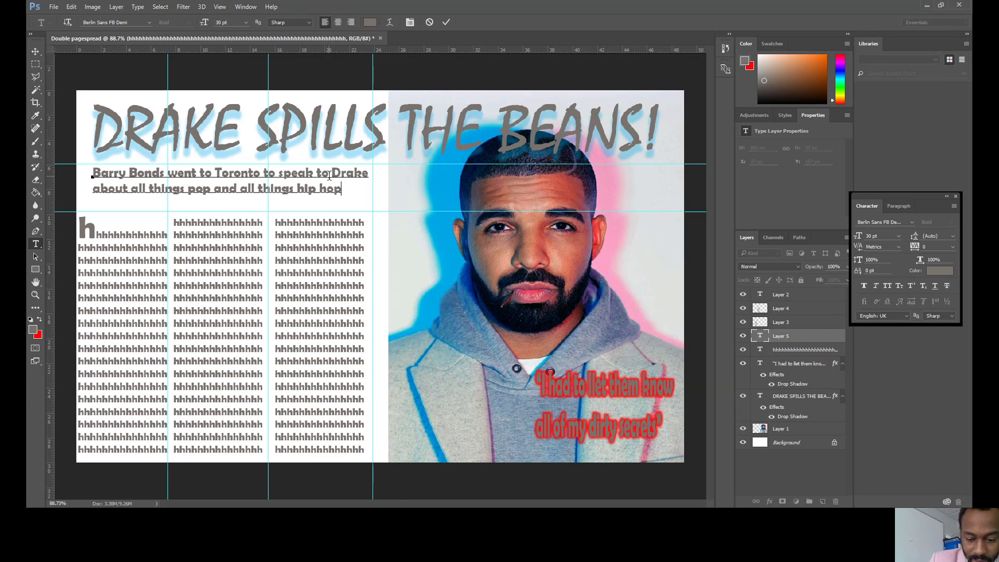
text(.)
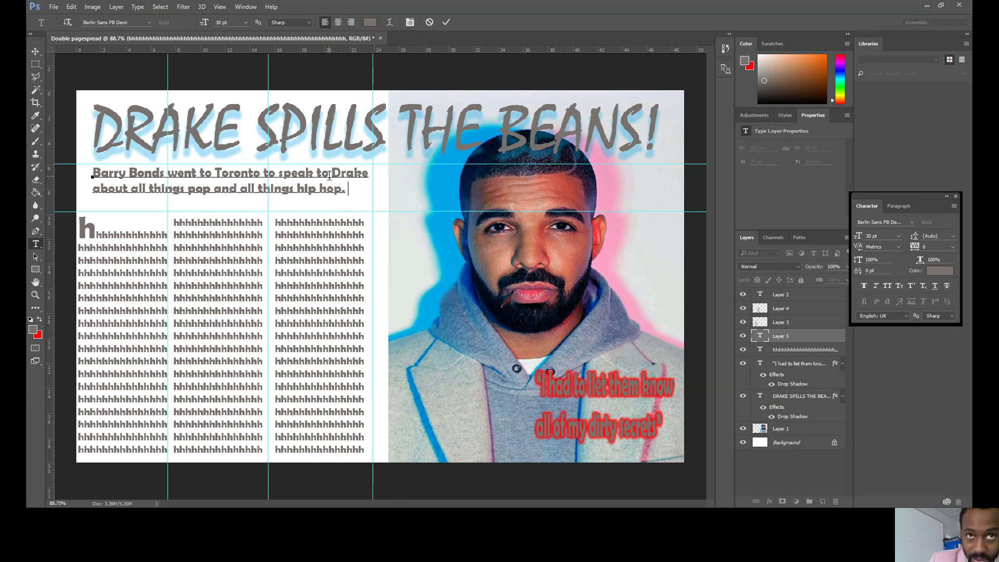
Add the byline "Written by Barry Bonds" to the introduction and put it on its own third line.
text( Wri)
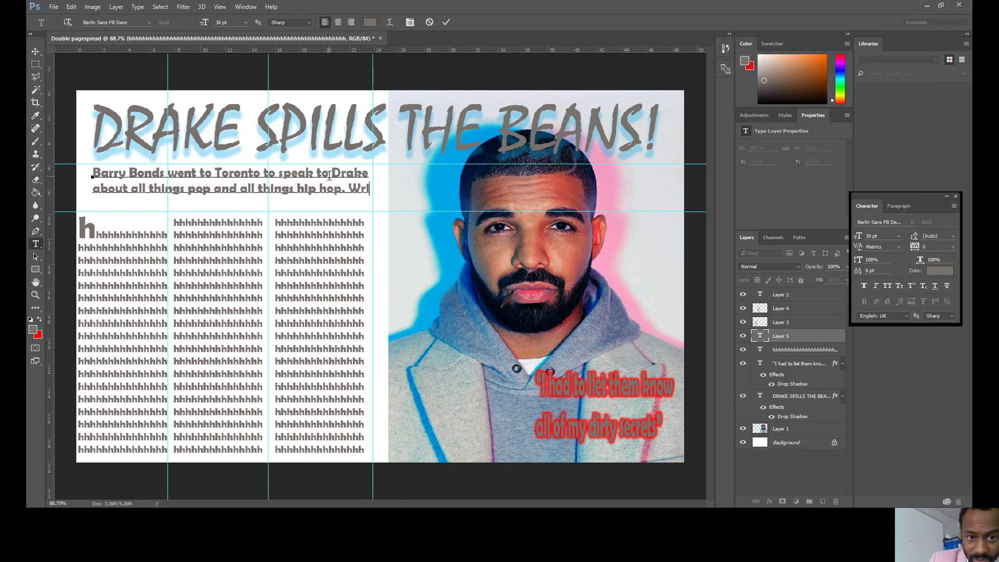
text(tten)
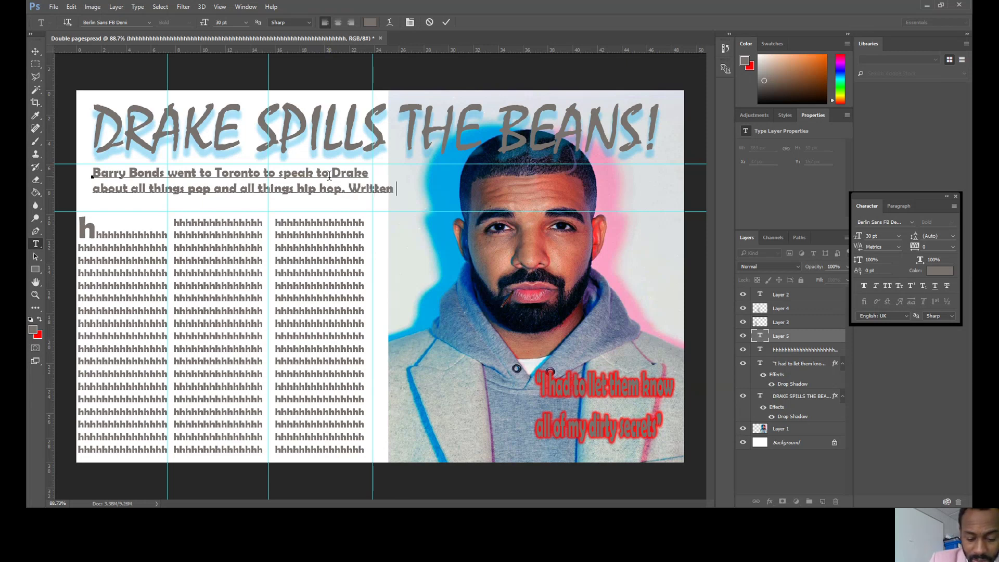
text( by Barry)
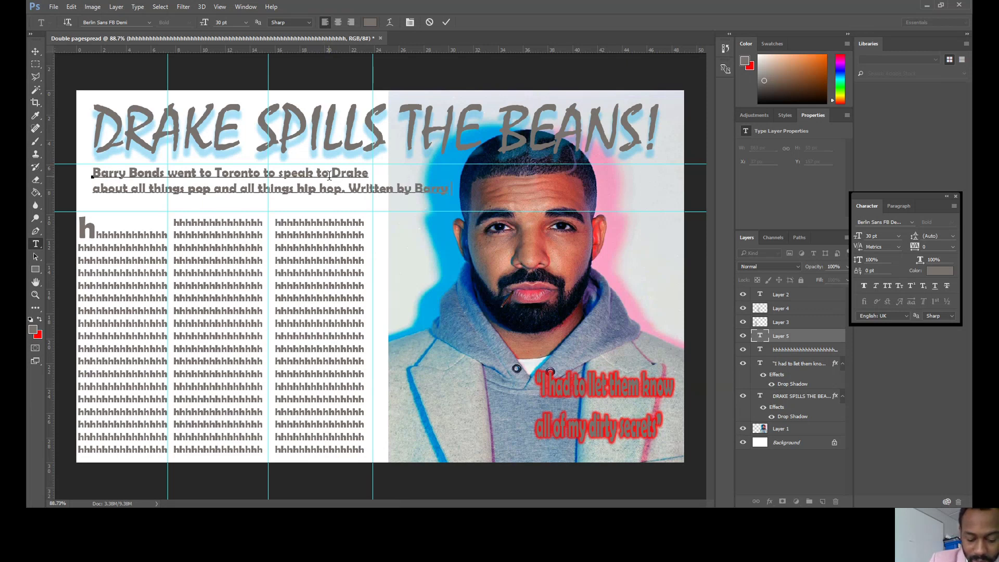
text( Bonds)
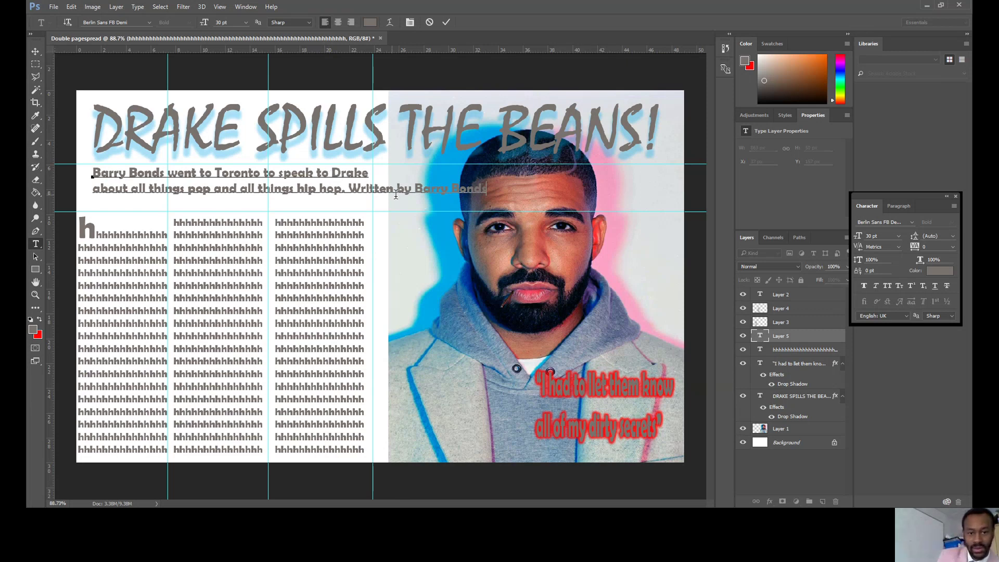
click(350, 187)
key(Return)
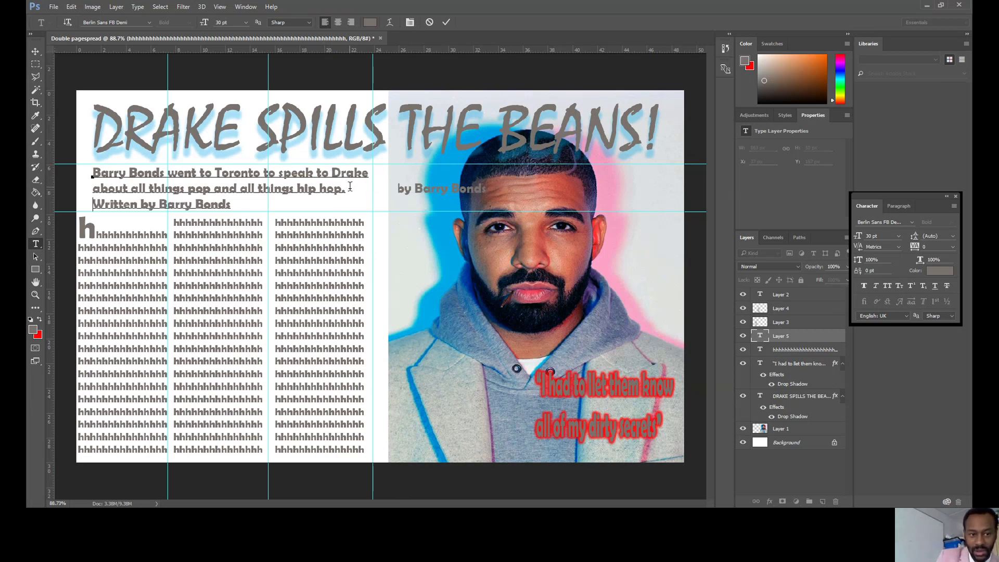
Set the introduction text to 18 pt, leaving its opening "B" larger, and commit the text.
key(ctrl+a)
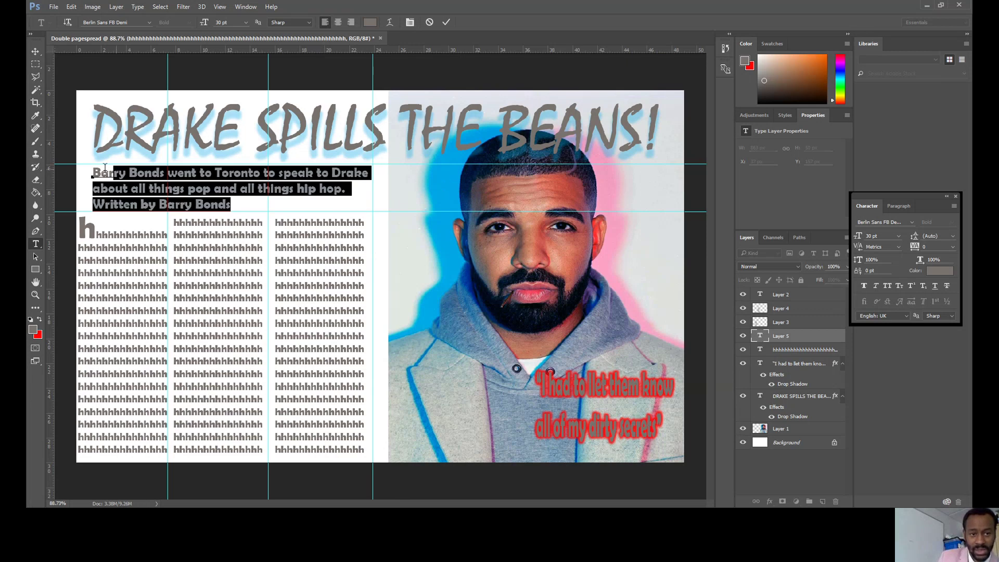
click(245, 23)
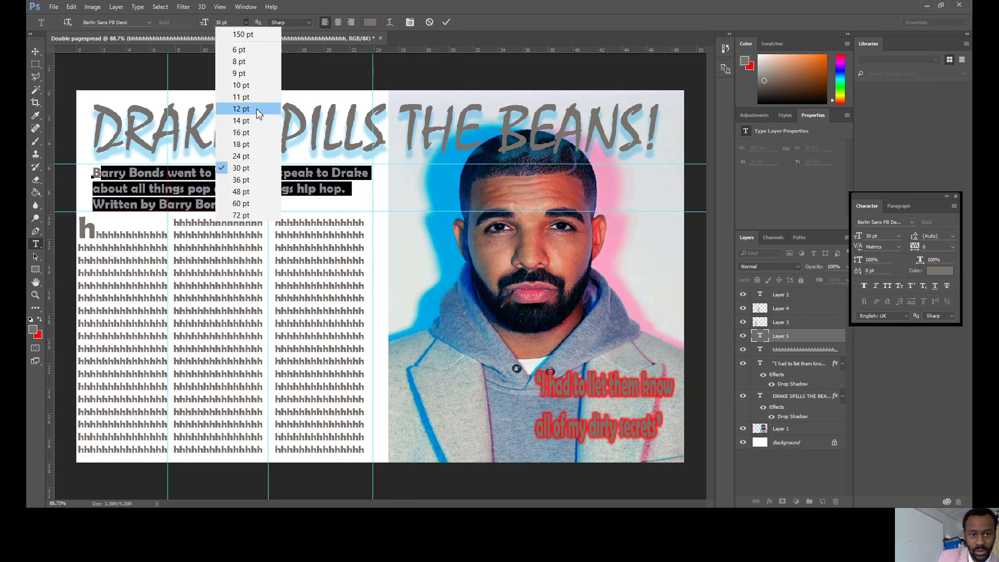
click(242, 147)
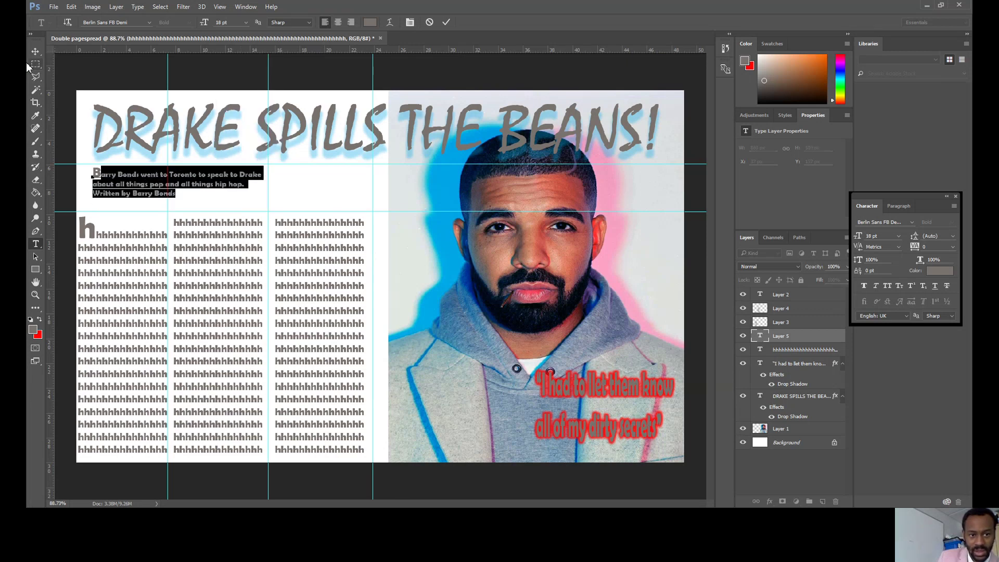
click(38, 50)
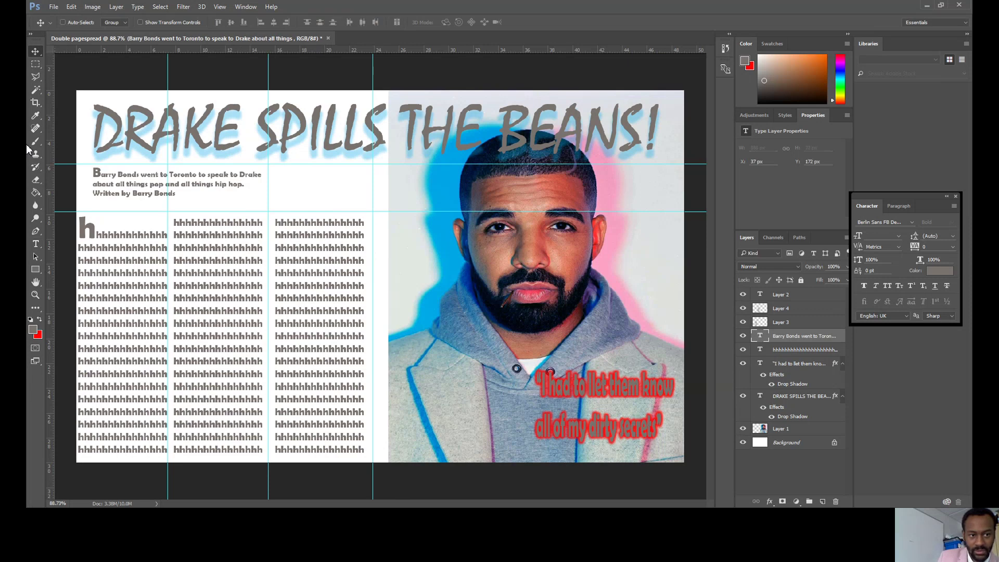
Try to replace the oversized opening letter of the introduction by deleting the first letters and retyping "Ba".
click(37, 242)
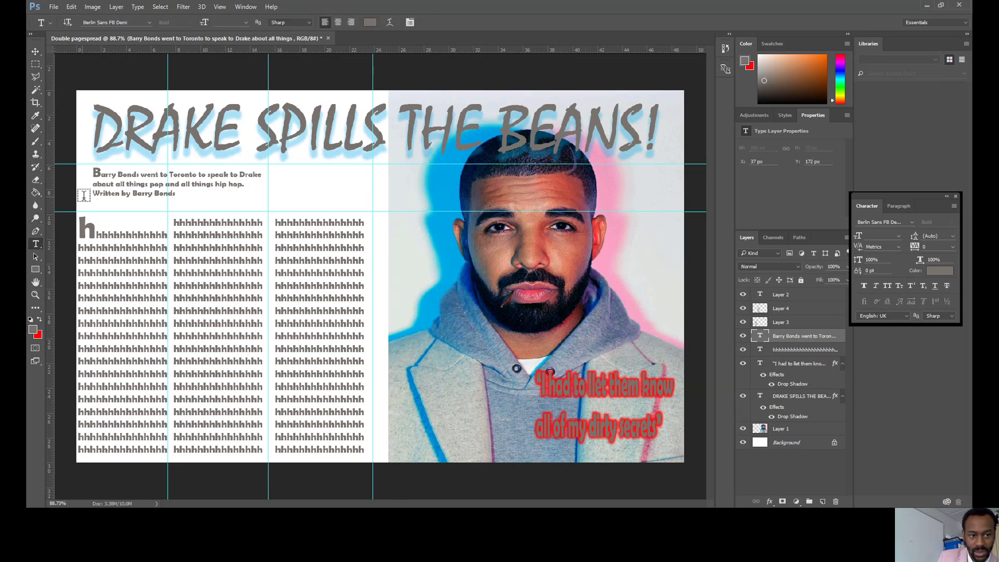
click(99, 177)
key(Delete)
key(Delete)
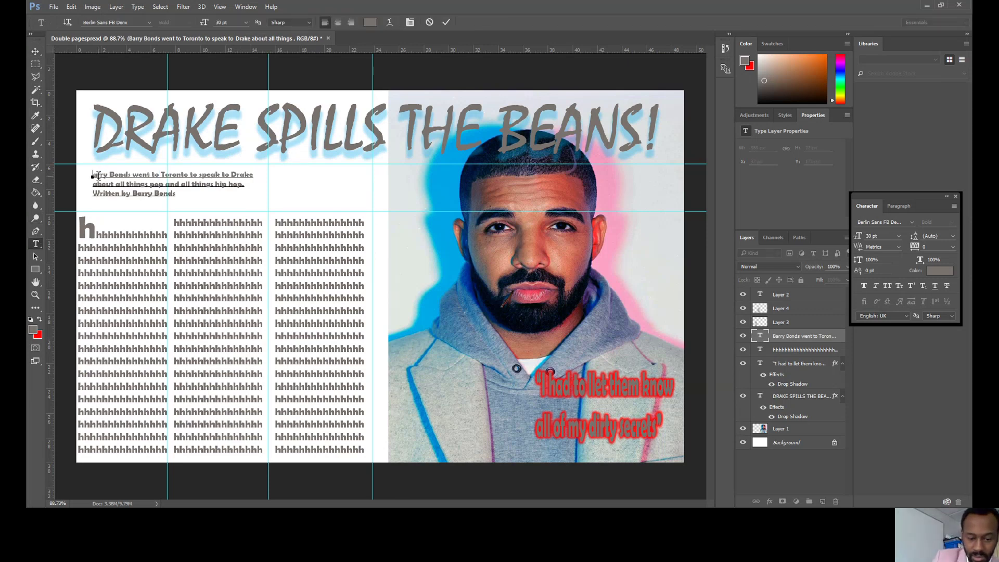
text(Ba)
Reposition and stretch the introduction block across the three columns to about 22.7 by 3.06 cm, and apply the transformation.
drag(130, 184, 196, 186)
click(36, 51)
key(ctrl+t)
drag(270, 199, 390, 206)
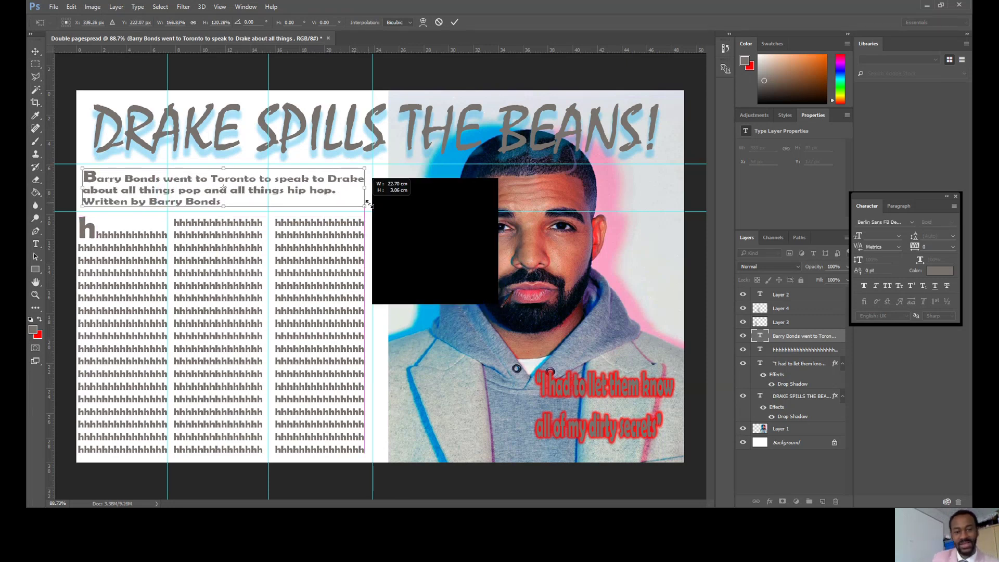
key(m)
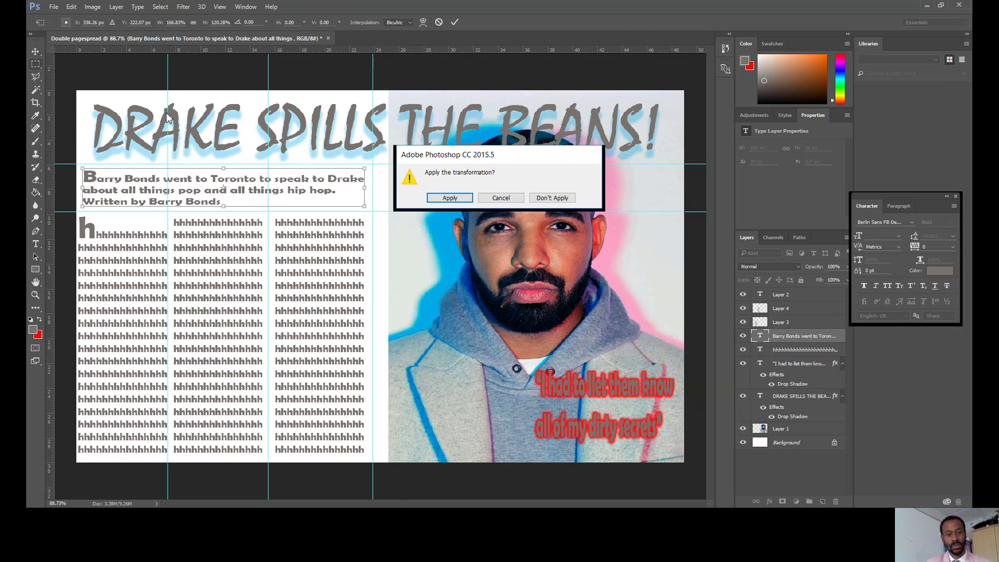
click(435, 198)
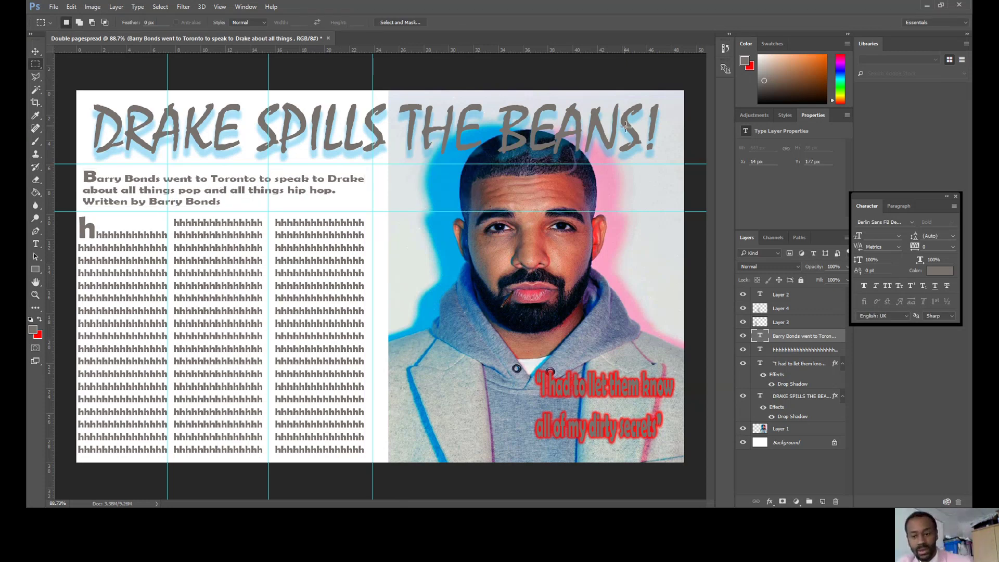